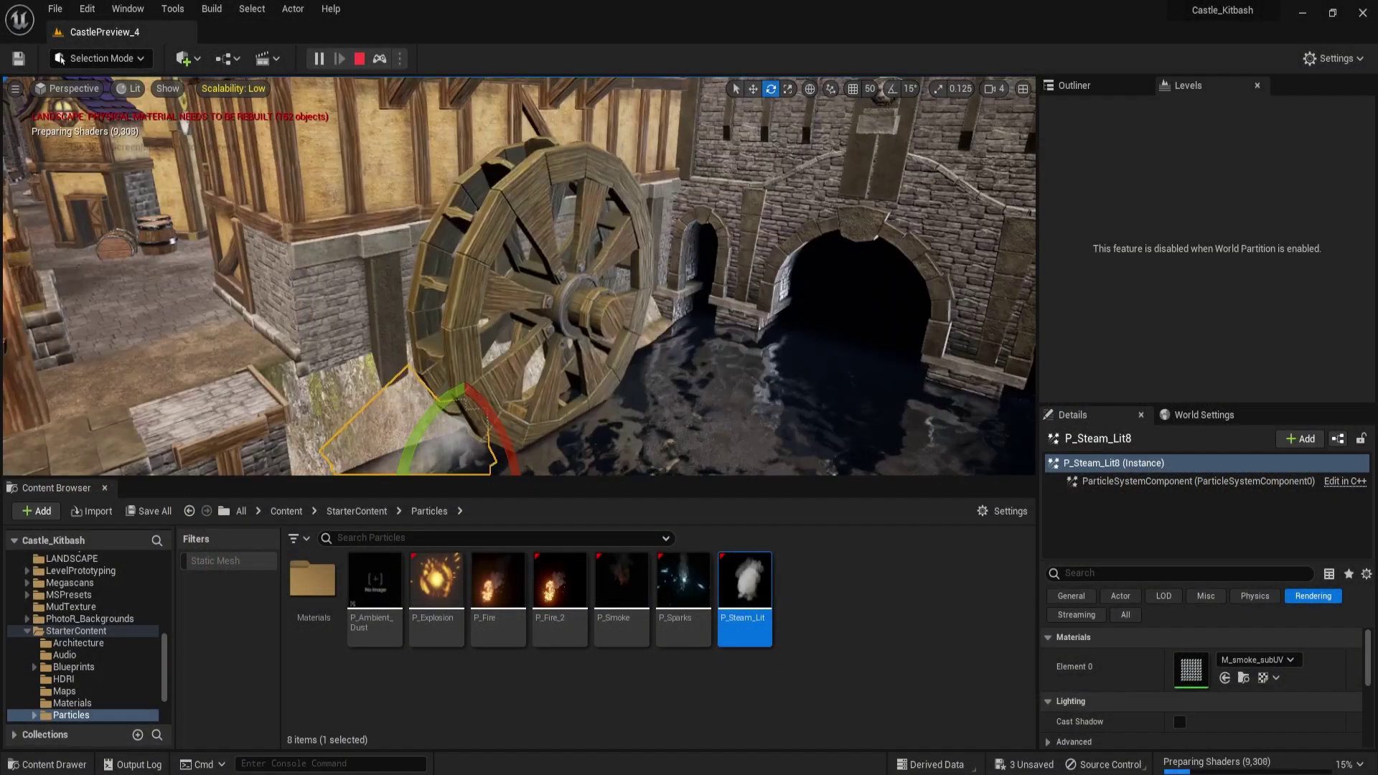
- Toggle game view and fly the camera around to face the water wheel
key("g")
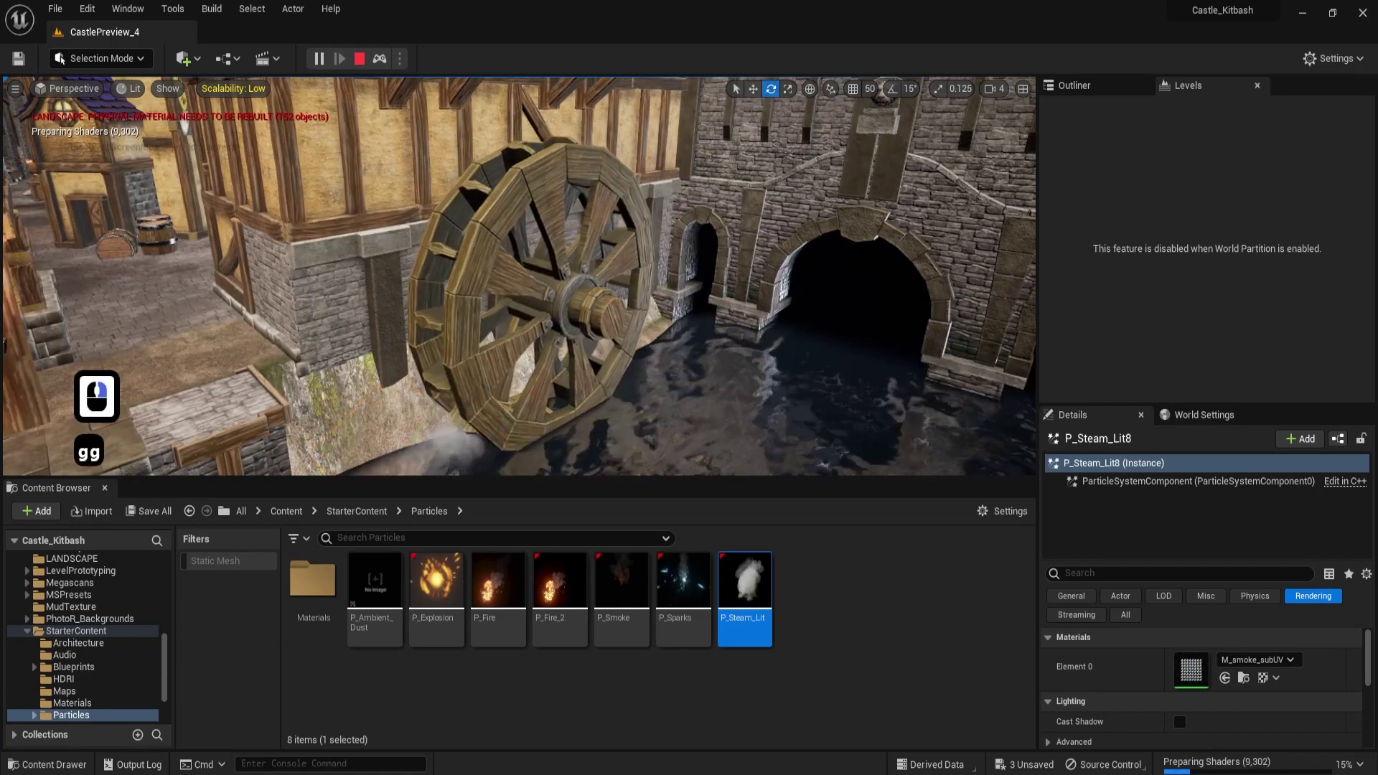
key("s")
key("a")
key("a")
key("s")
key("d")
key("w")
key("s")
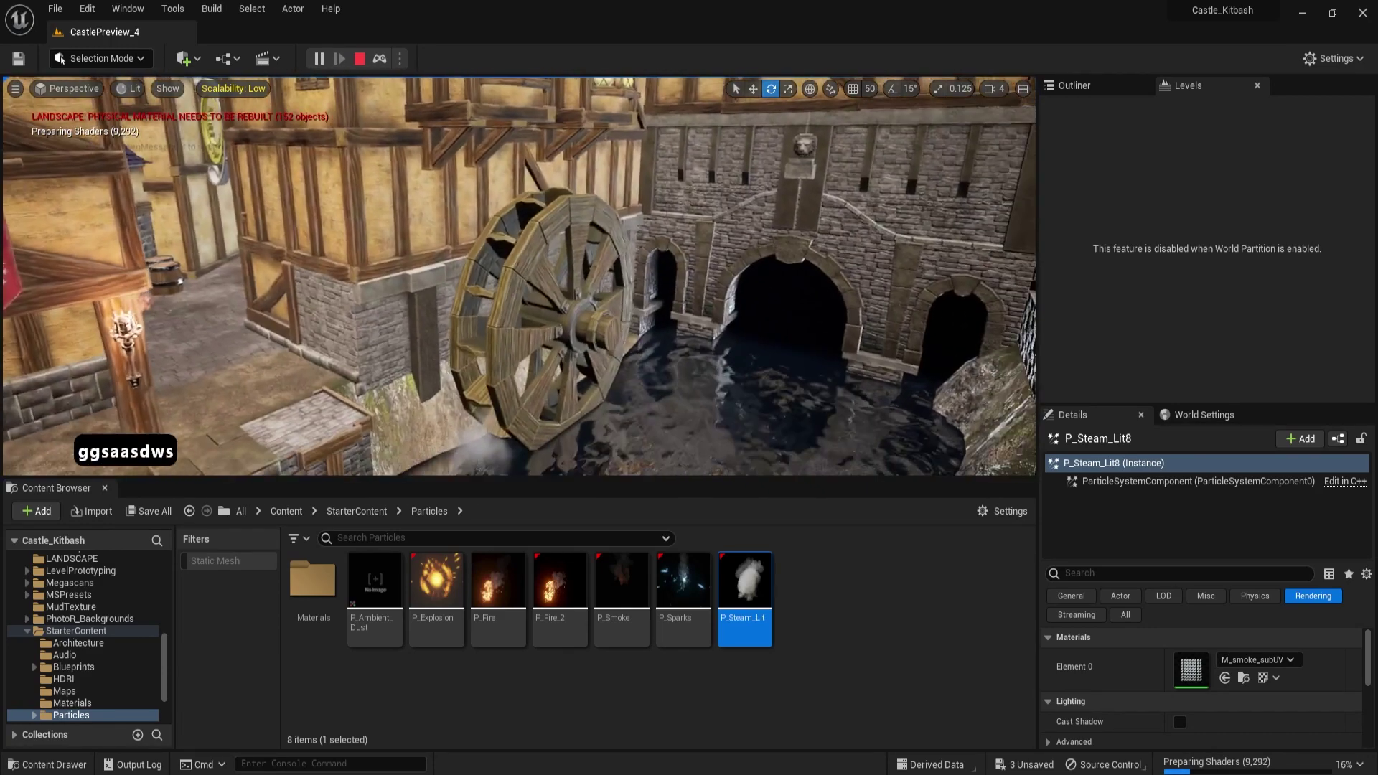
right_click_drag(634, 314, 633, 314)
key("d")
key("w")
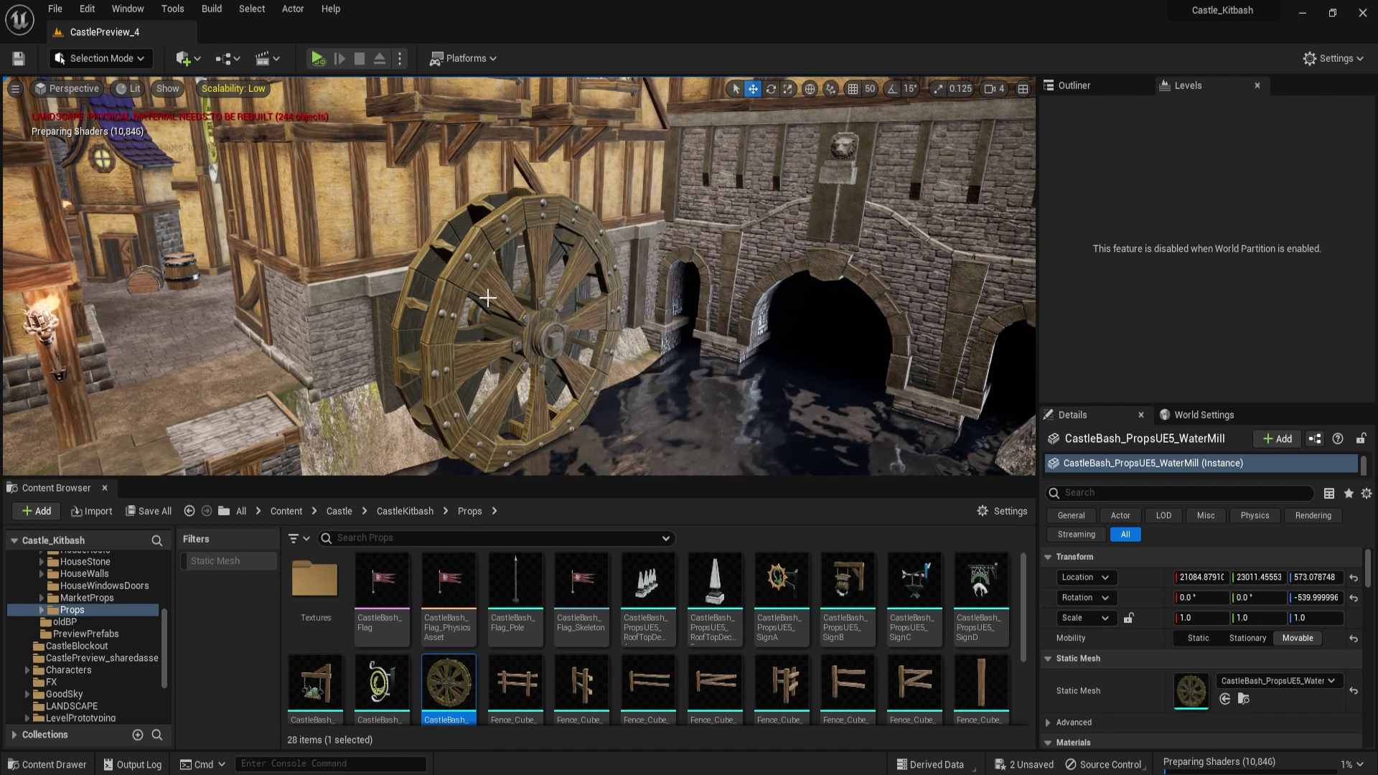
- Run and stop a test simulation, then swap the wheel for a newly placed WaterMill prop
left_click(325, 57)
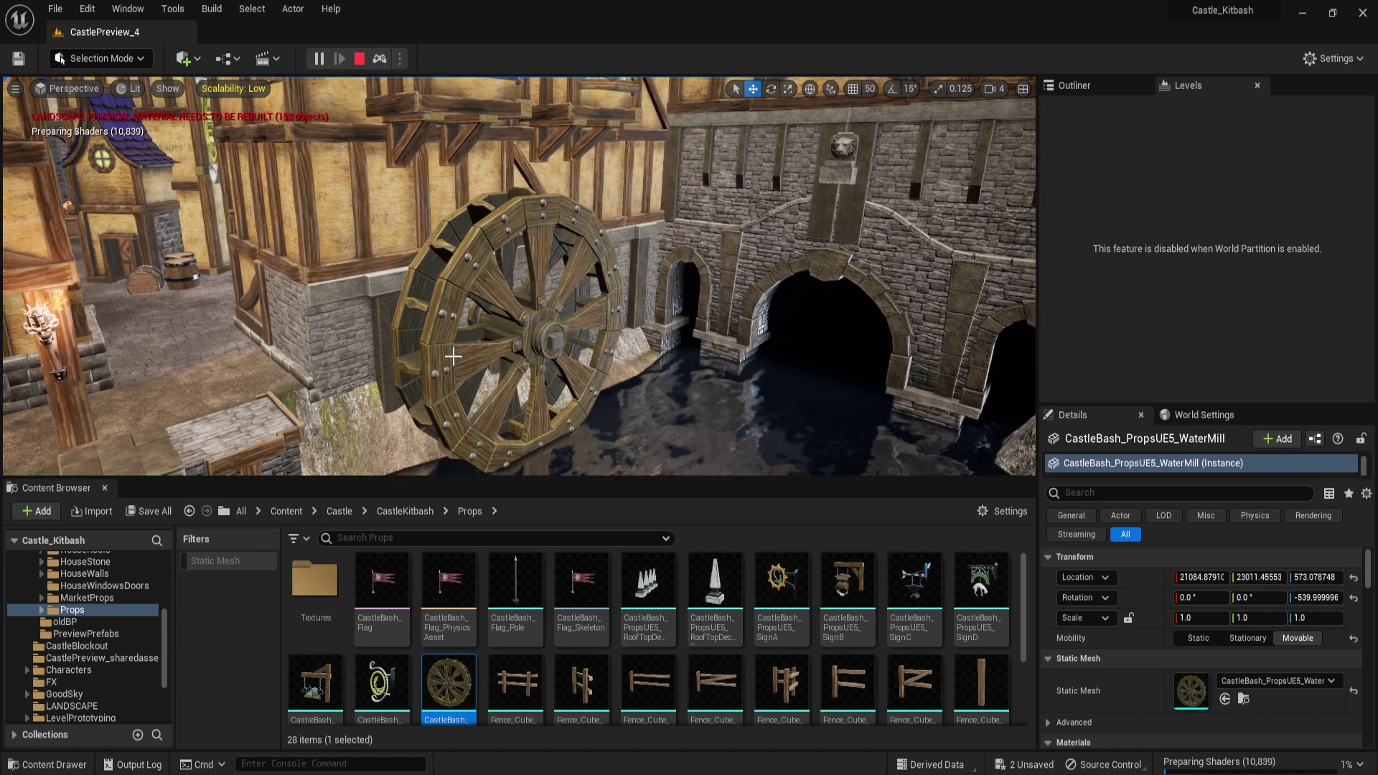
left_click(359, 59)
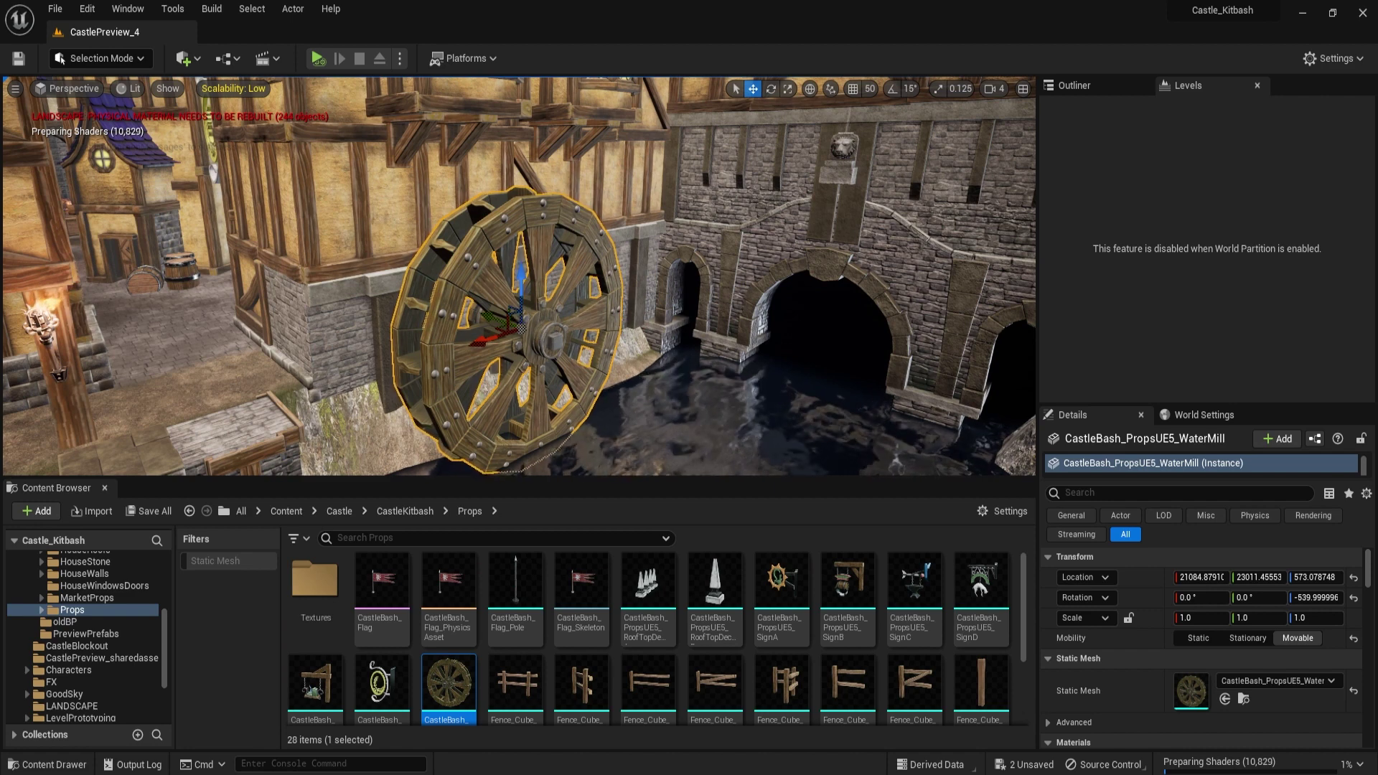
key("Delete")
mouse_move(455, 683)
left_mouse_down()
mouse_move(477, 333)
mouse_move(508, 287)
mouse_move(504, 307)
left_mouse_up()
key("w")
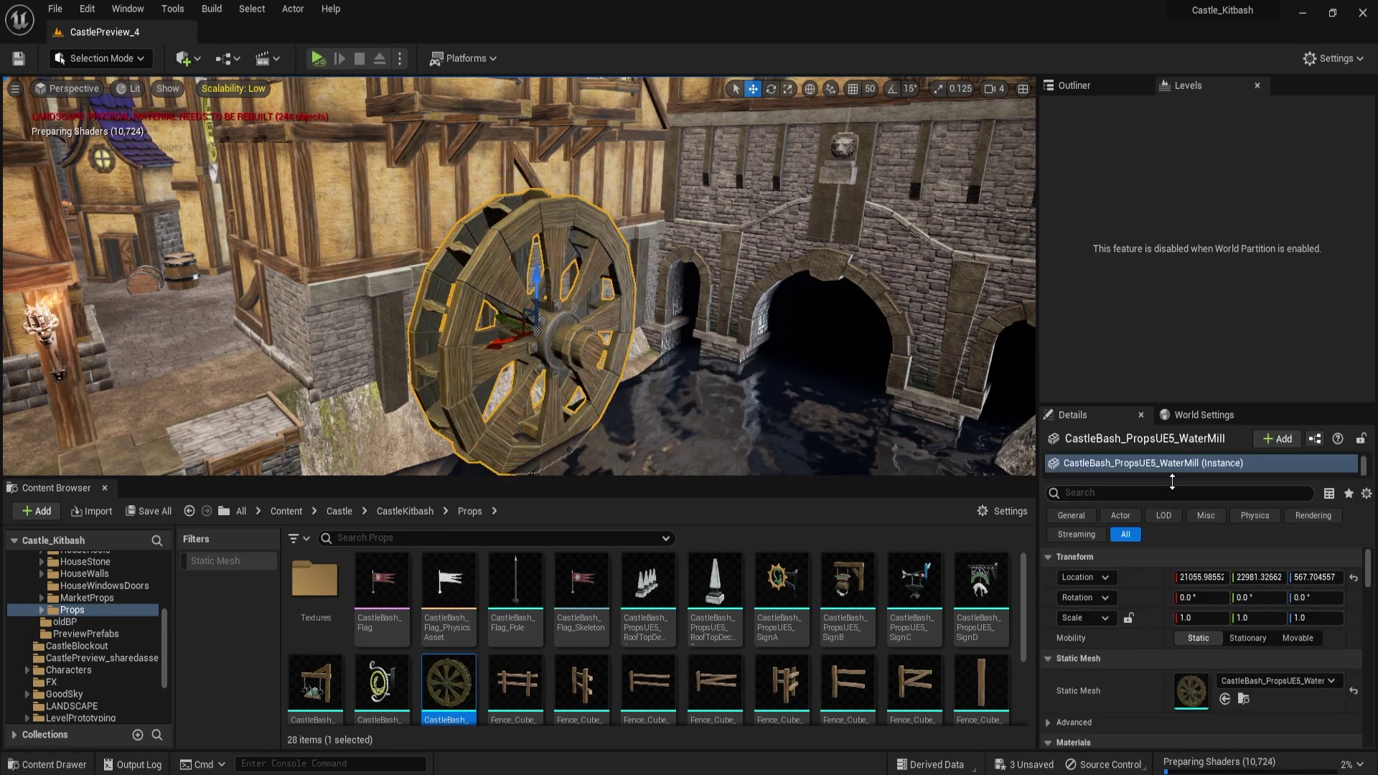
- Add a Rotating Movement component to the wheel and select it to show Rotation Rate 0, 0, 180
left_click(1096, 413)
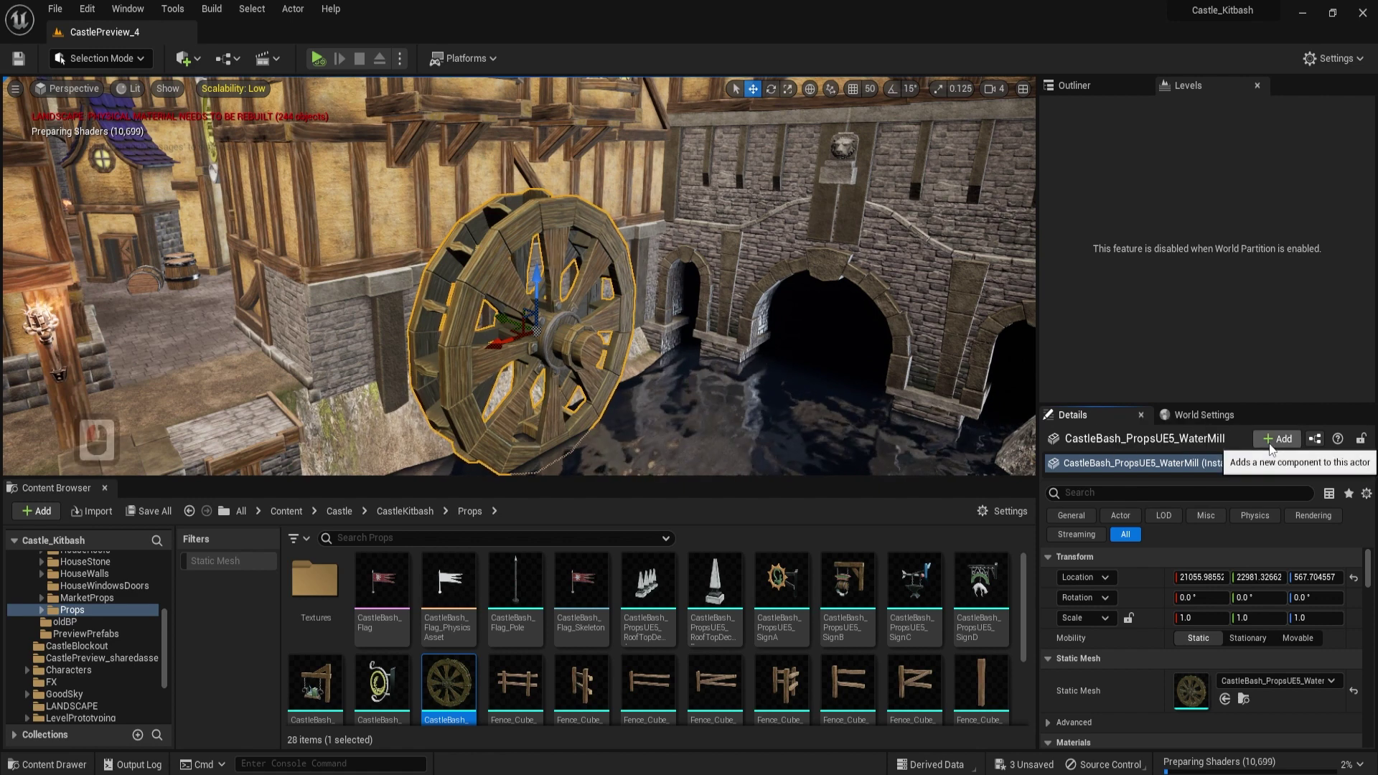
left_click(1274, 439)
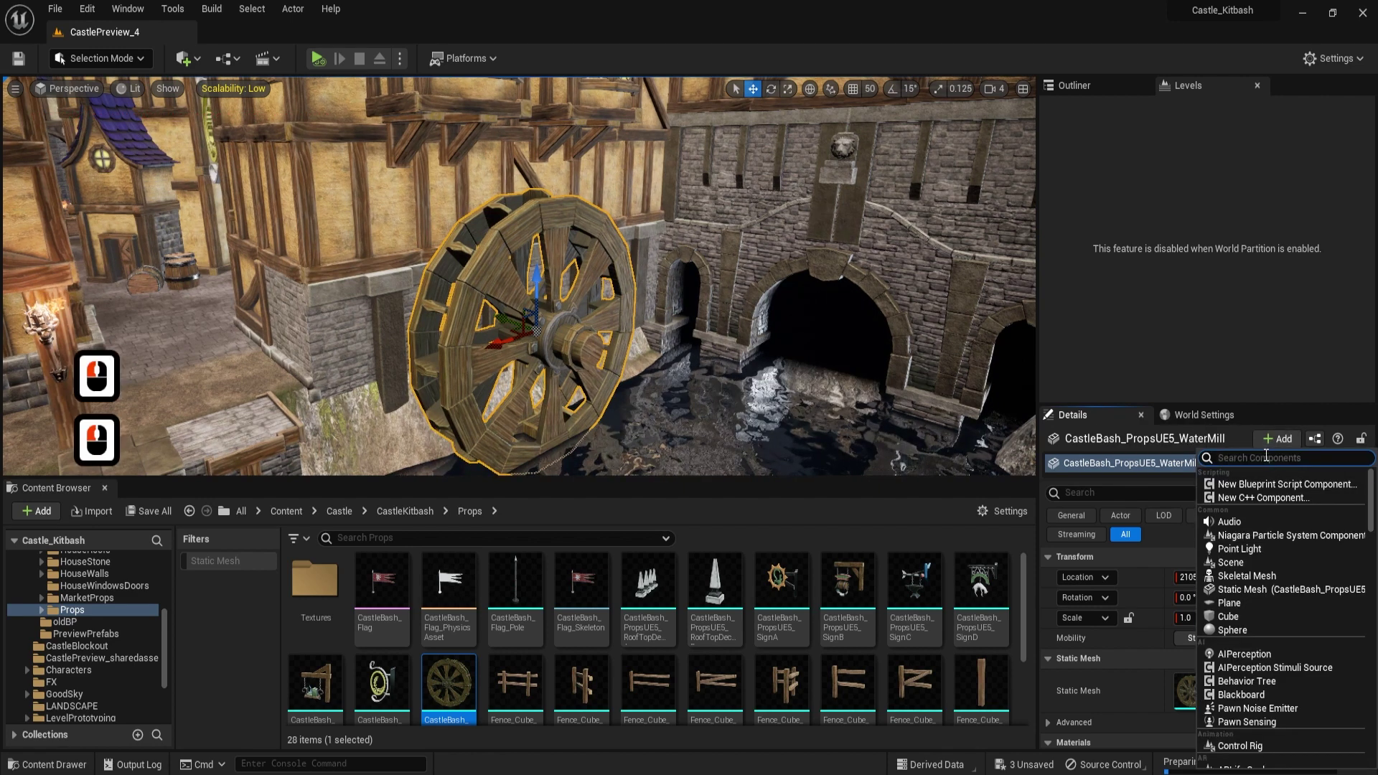
type("rotat")
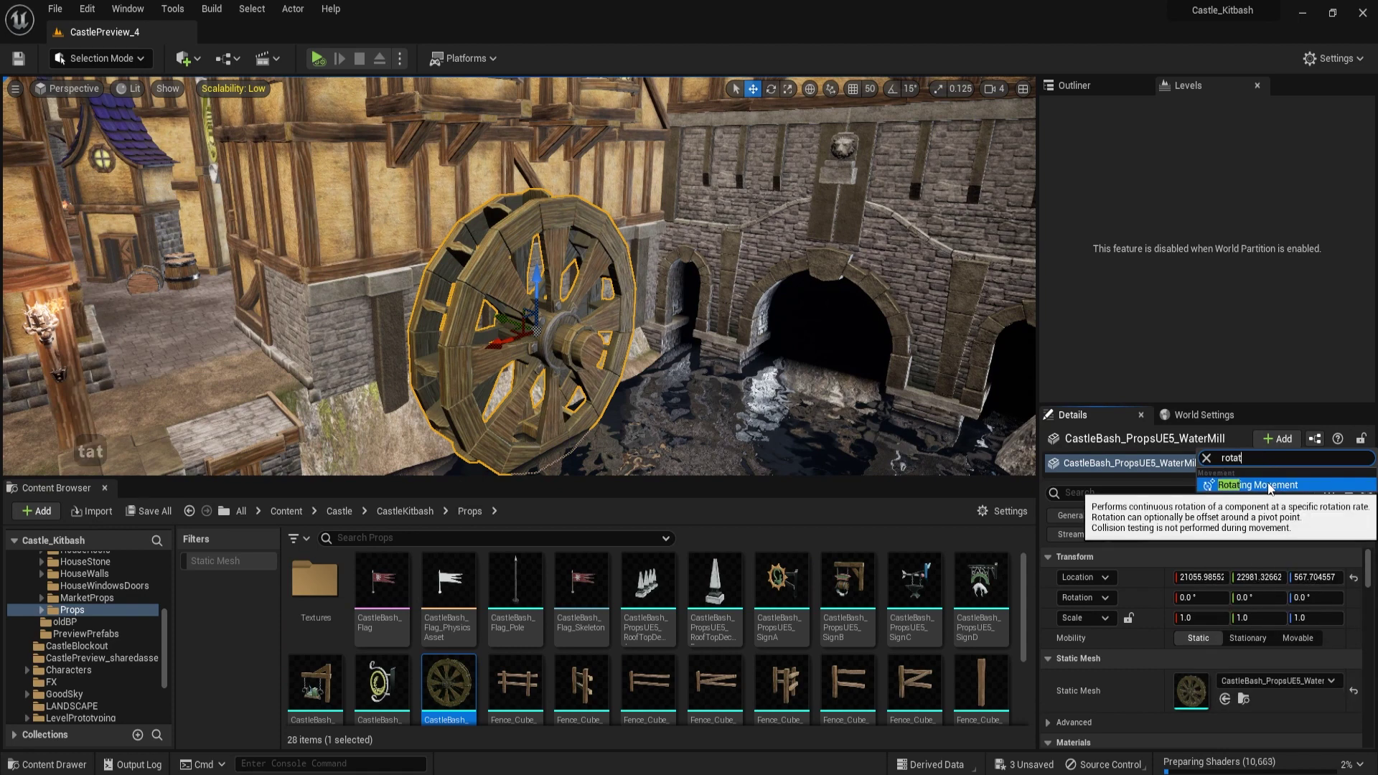
left_click(1268, 485)
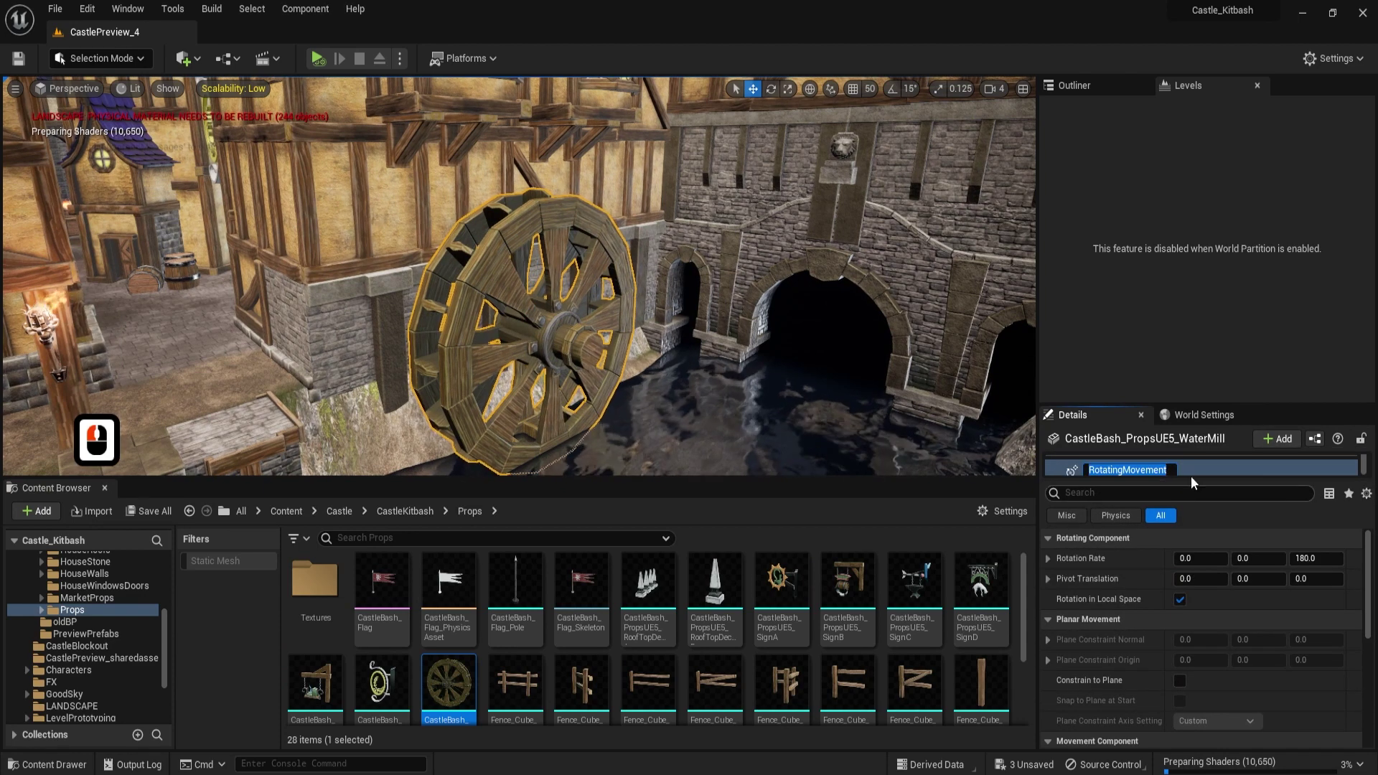
left_click_drag(1182, 482, 1178, 574)
left_click(1127, 511)
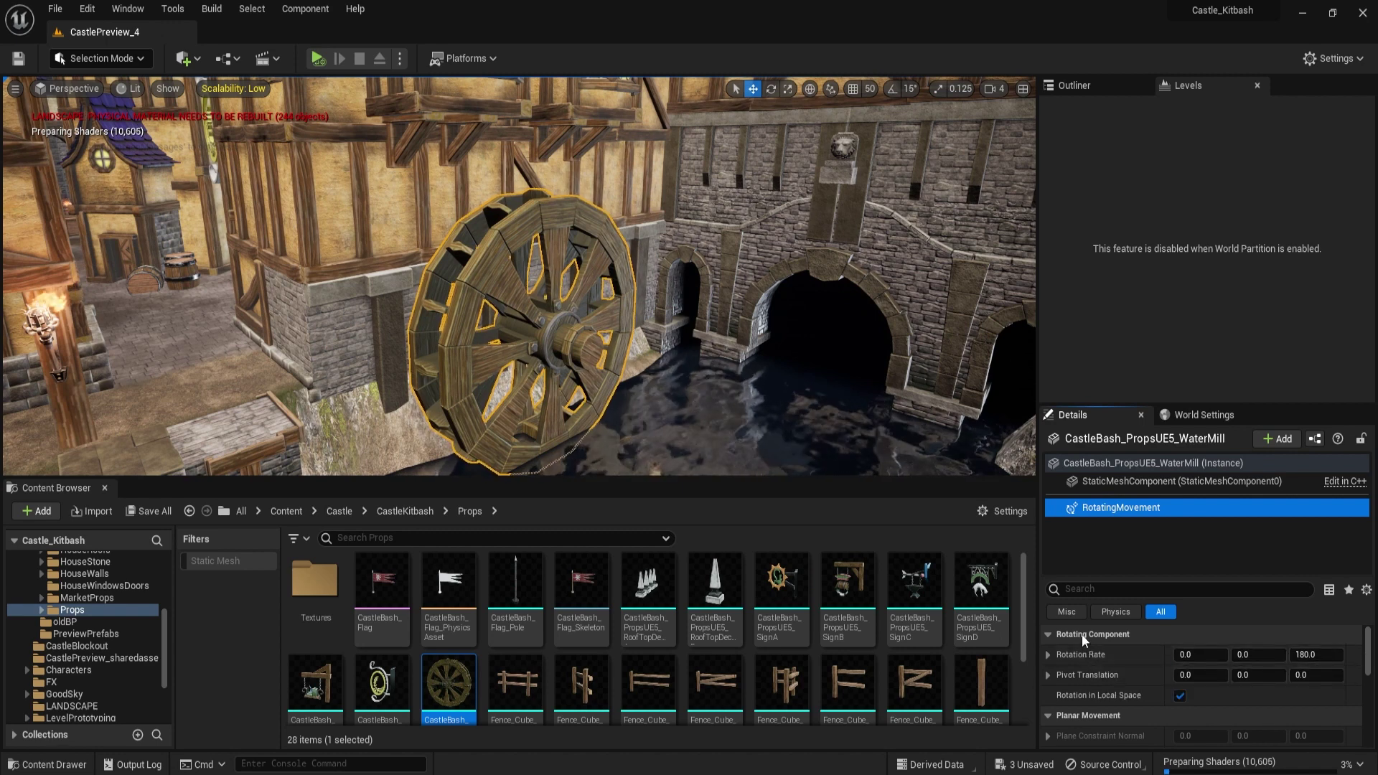
left_click(1088, 511)
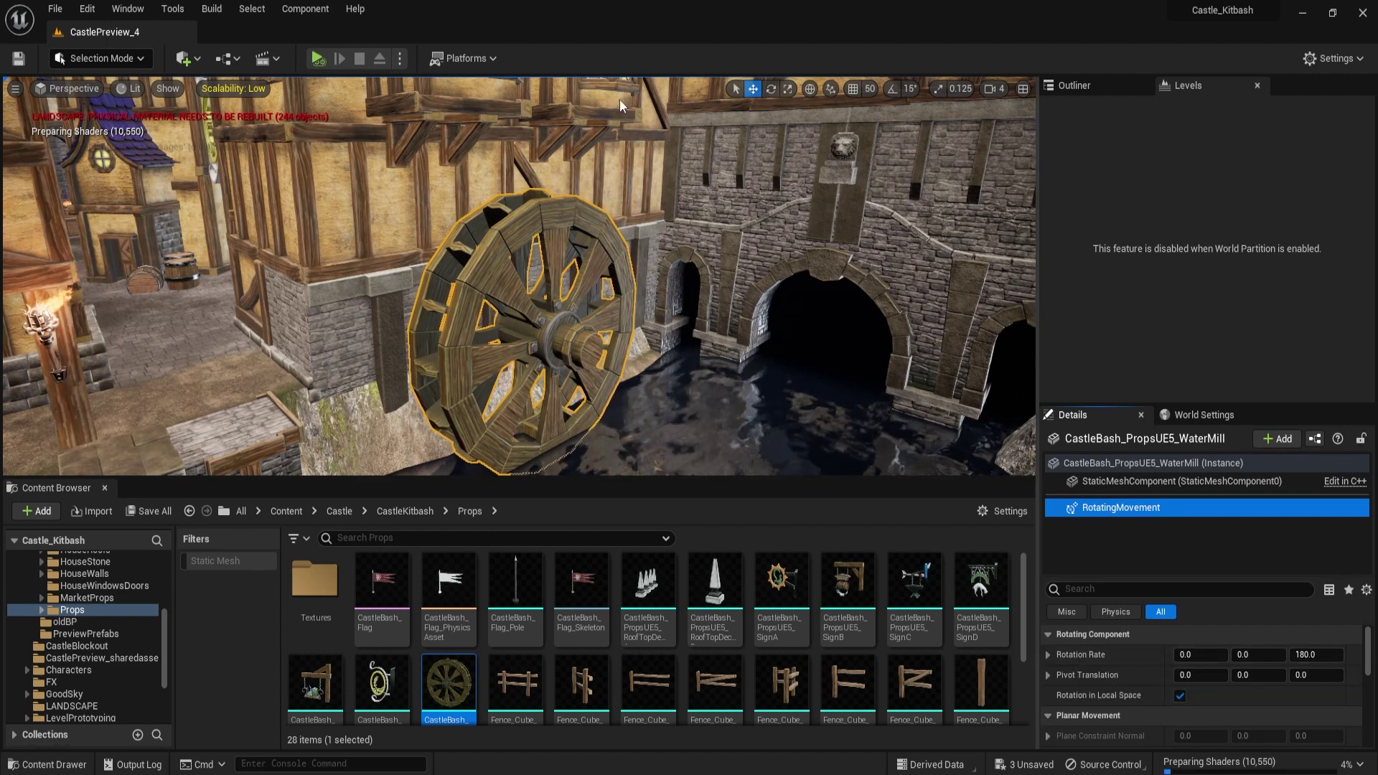
left_click(322, 55)
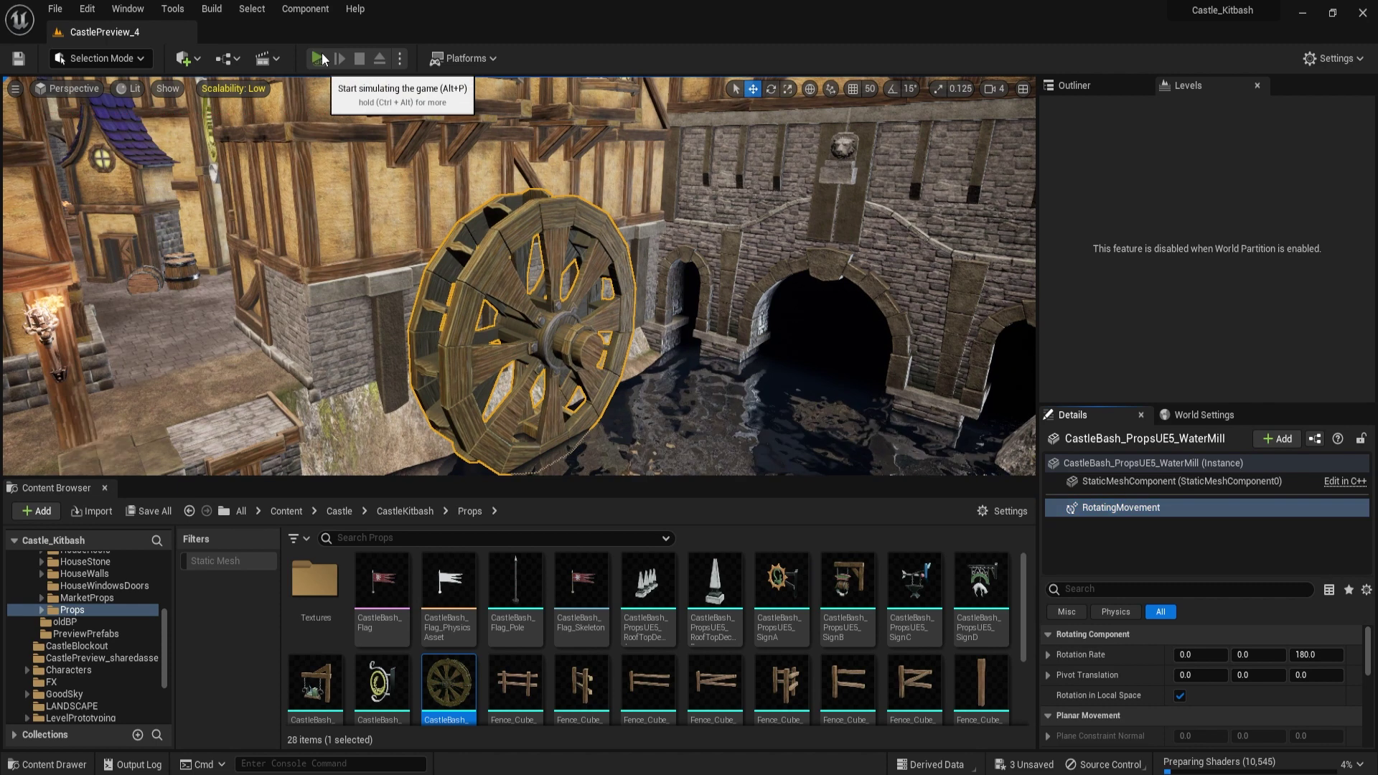
left_click(319, 57)
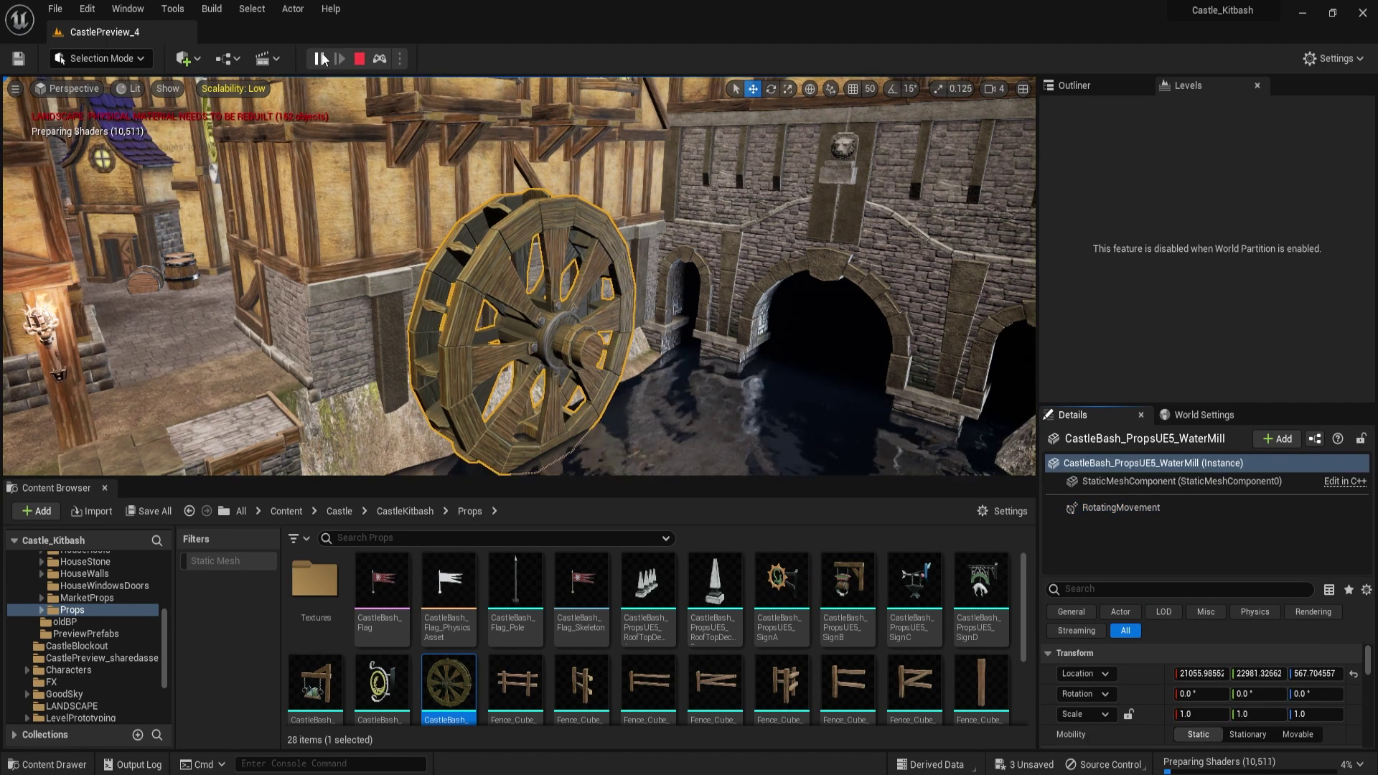
left_click(1121, 508)
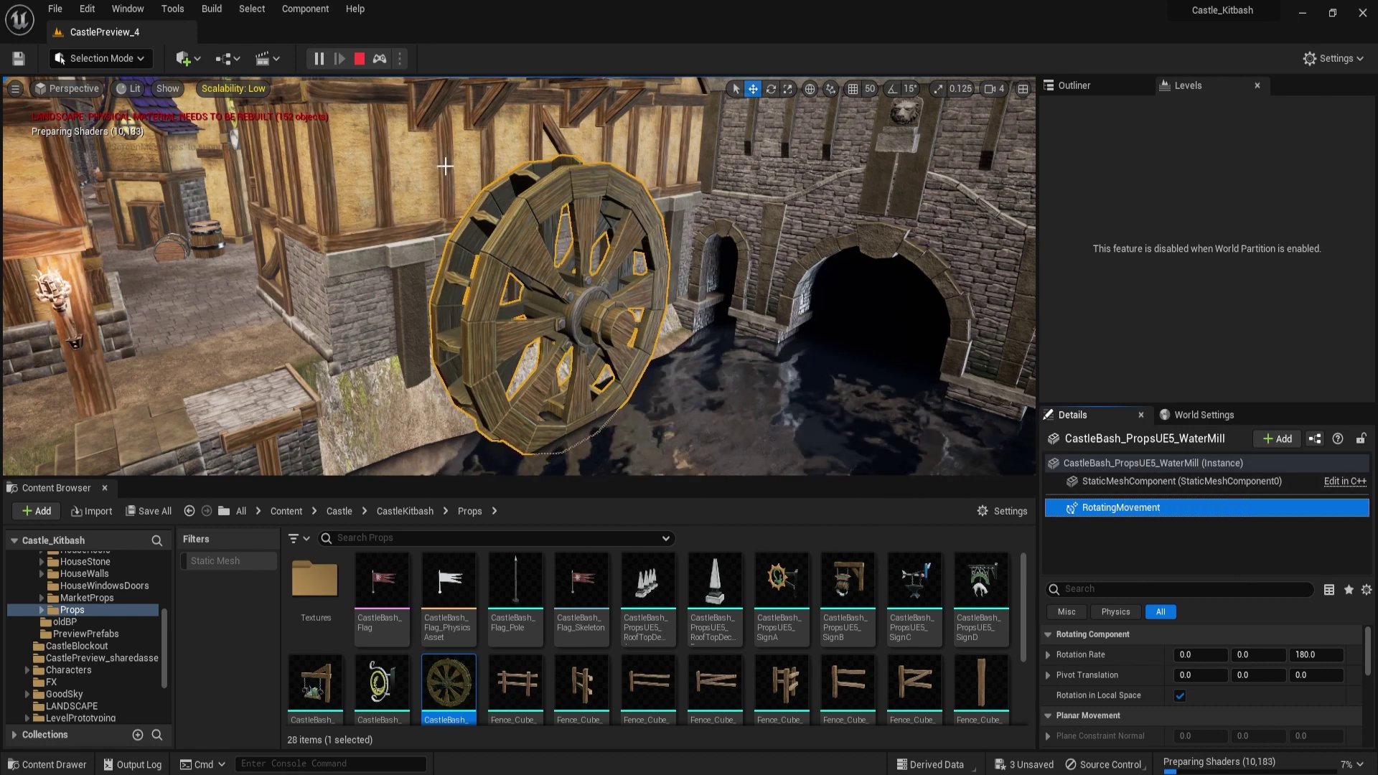
left_click(360, 64)
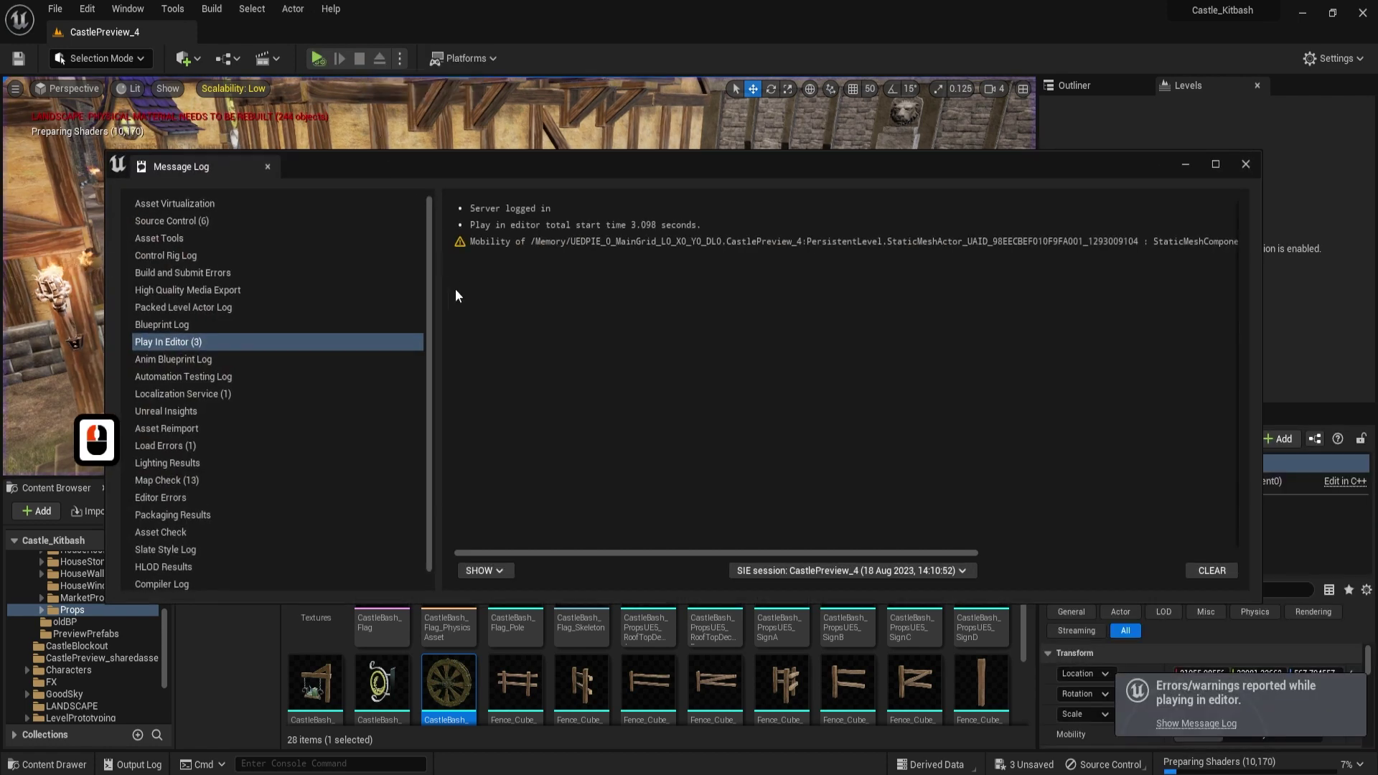
left_click(550, 241)
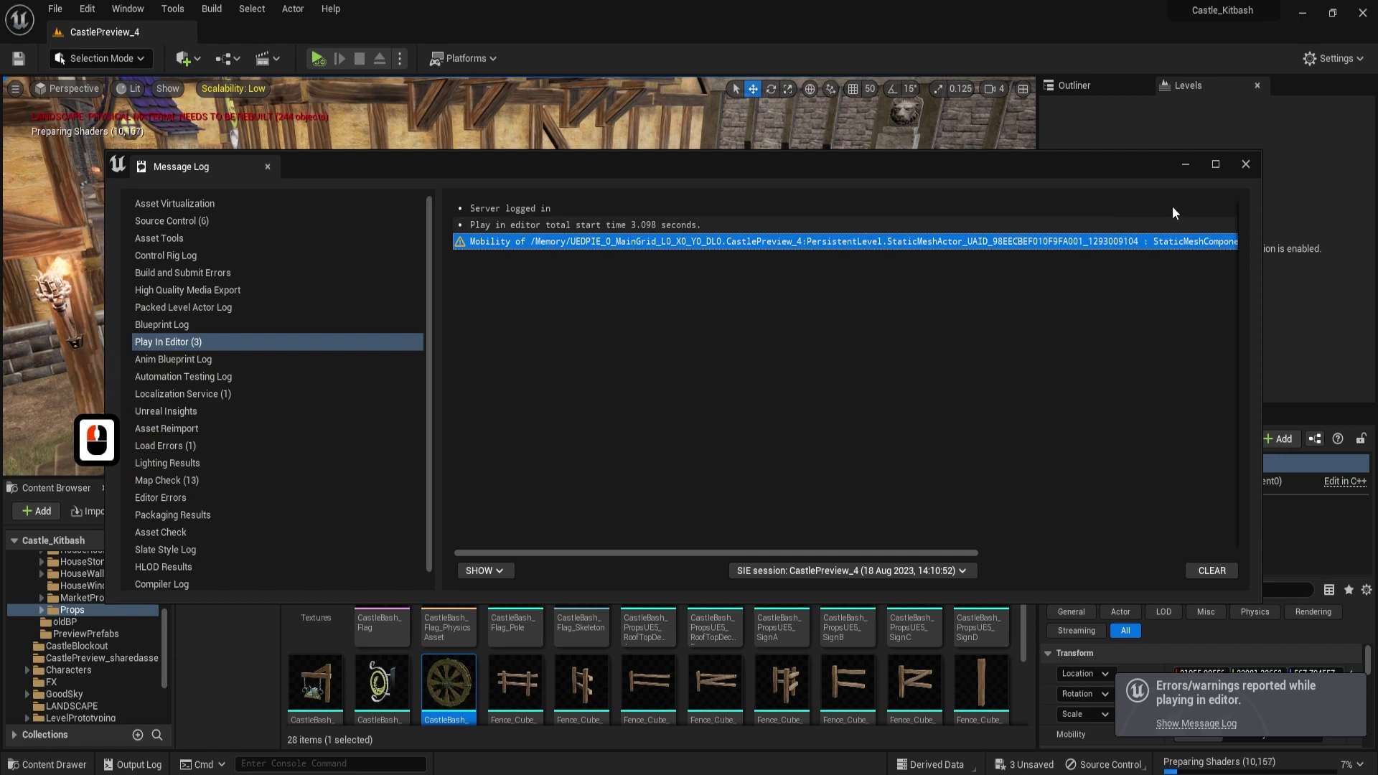
left_click(1245, 164)
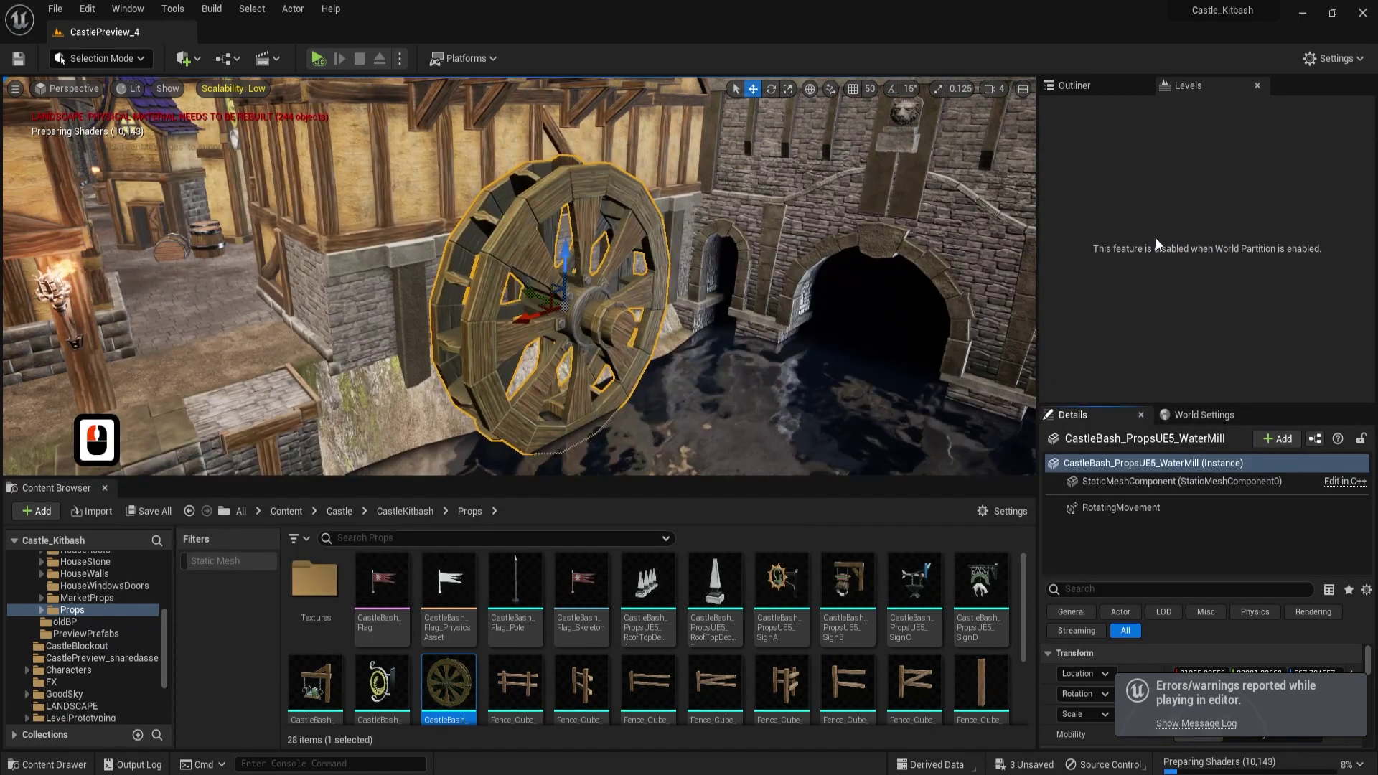
left_click(1096, 464)
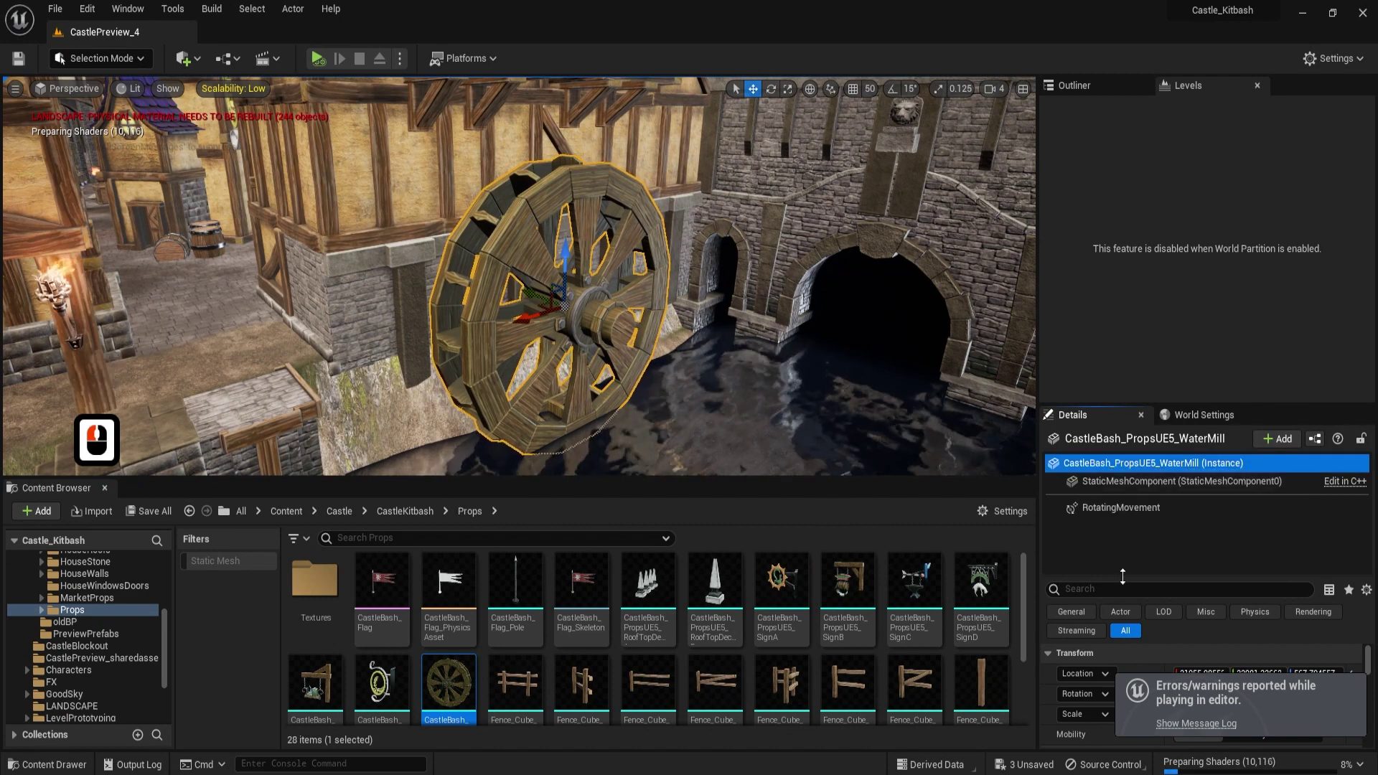
- Set the wheel's Mobility to Movable and run a test simulation to watch it spin
left_click_drag(1123, 577, 1121, 454)
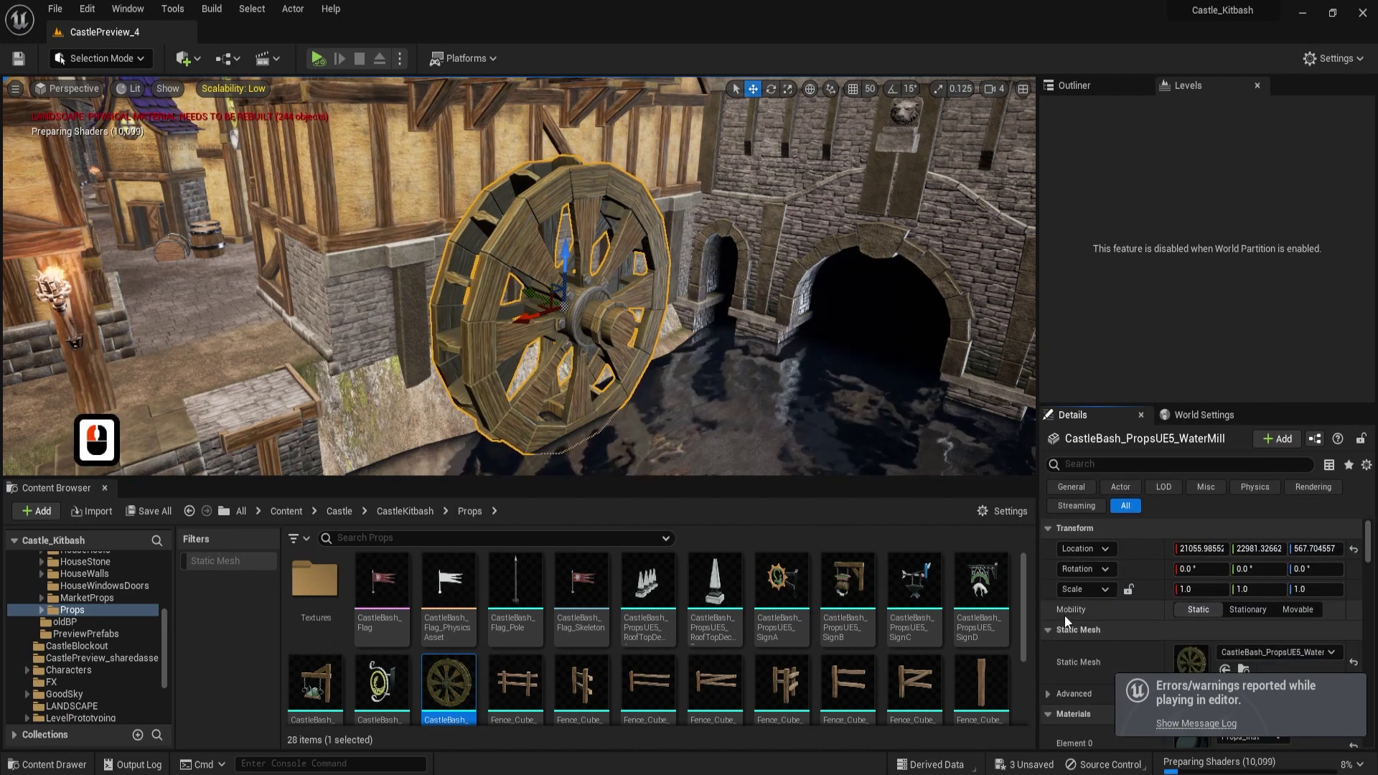
left_click(1298, 609)
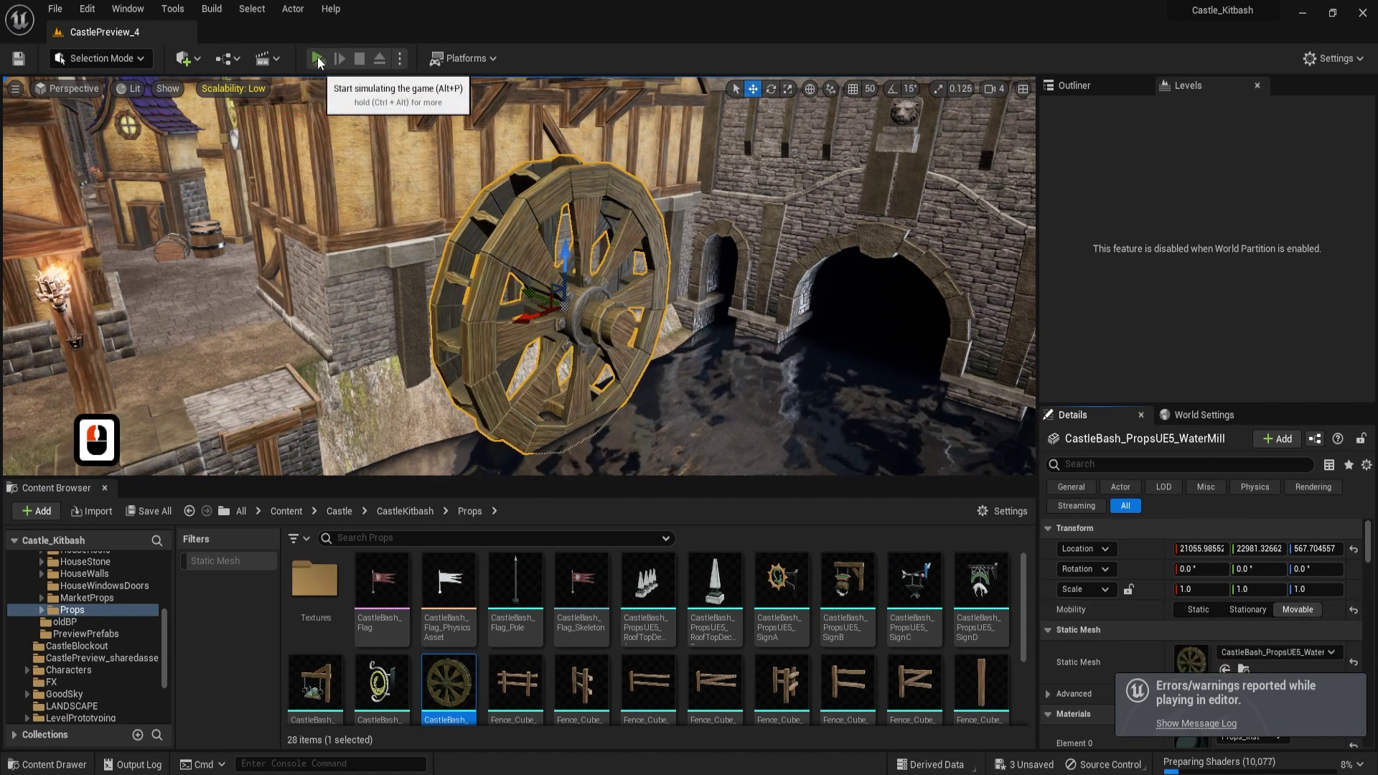
left_click(318, 59)
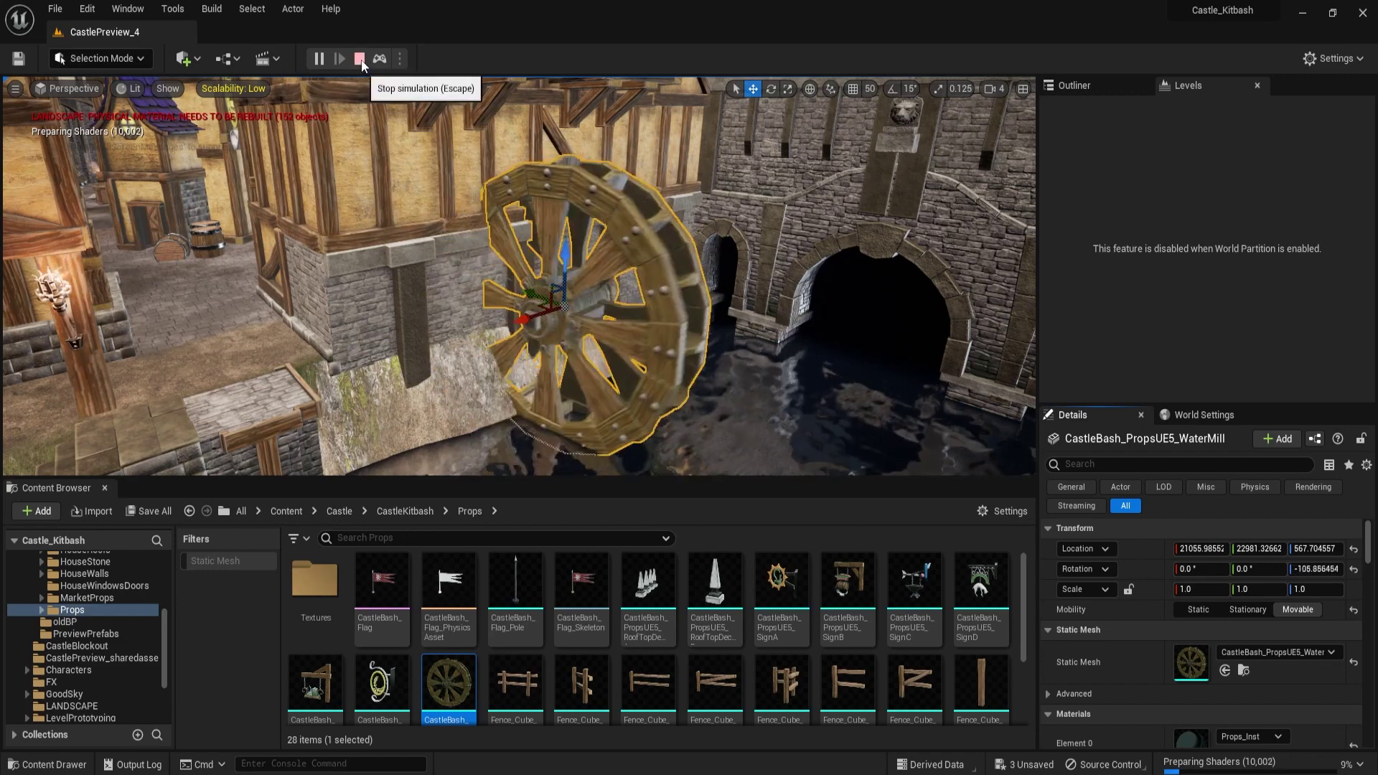
left_click(360, 59)
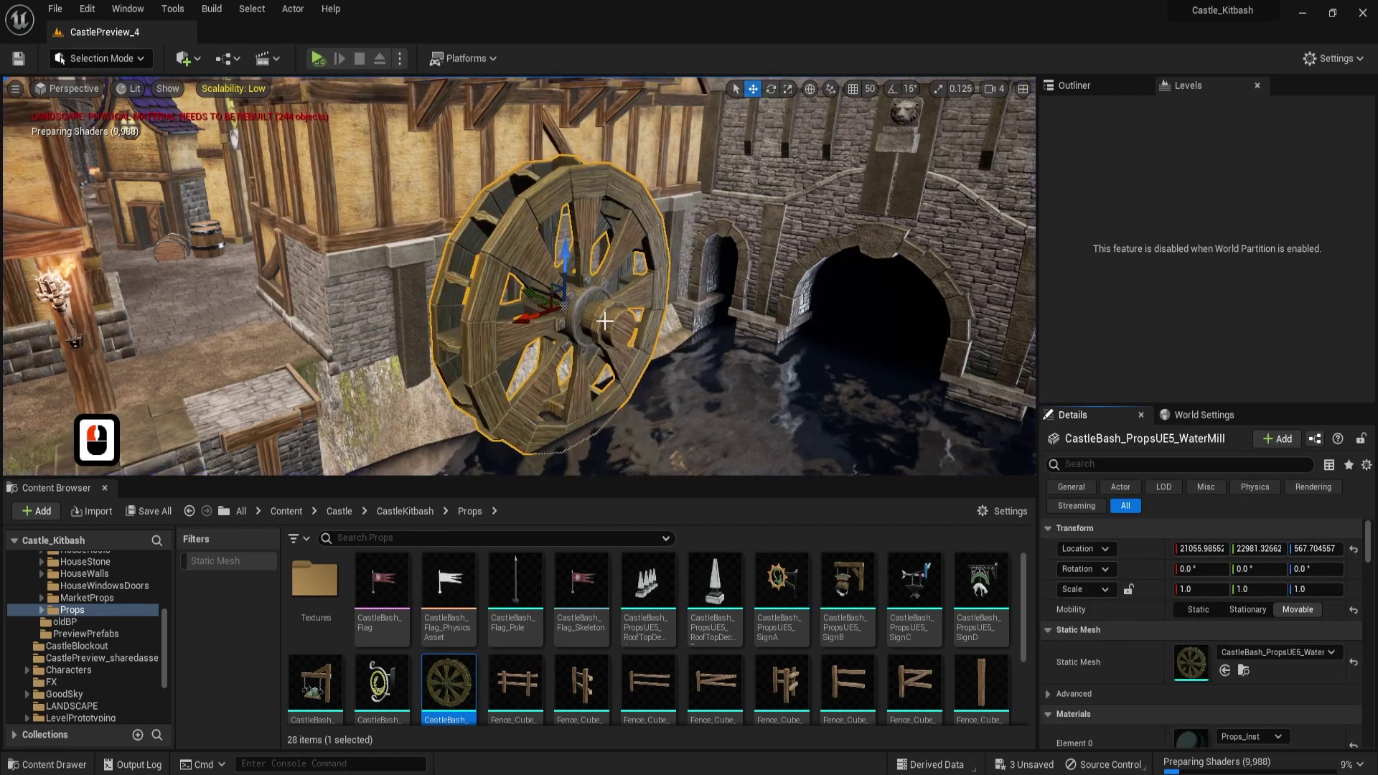
key("e")
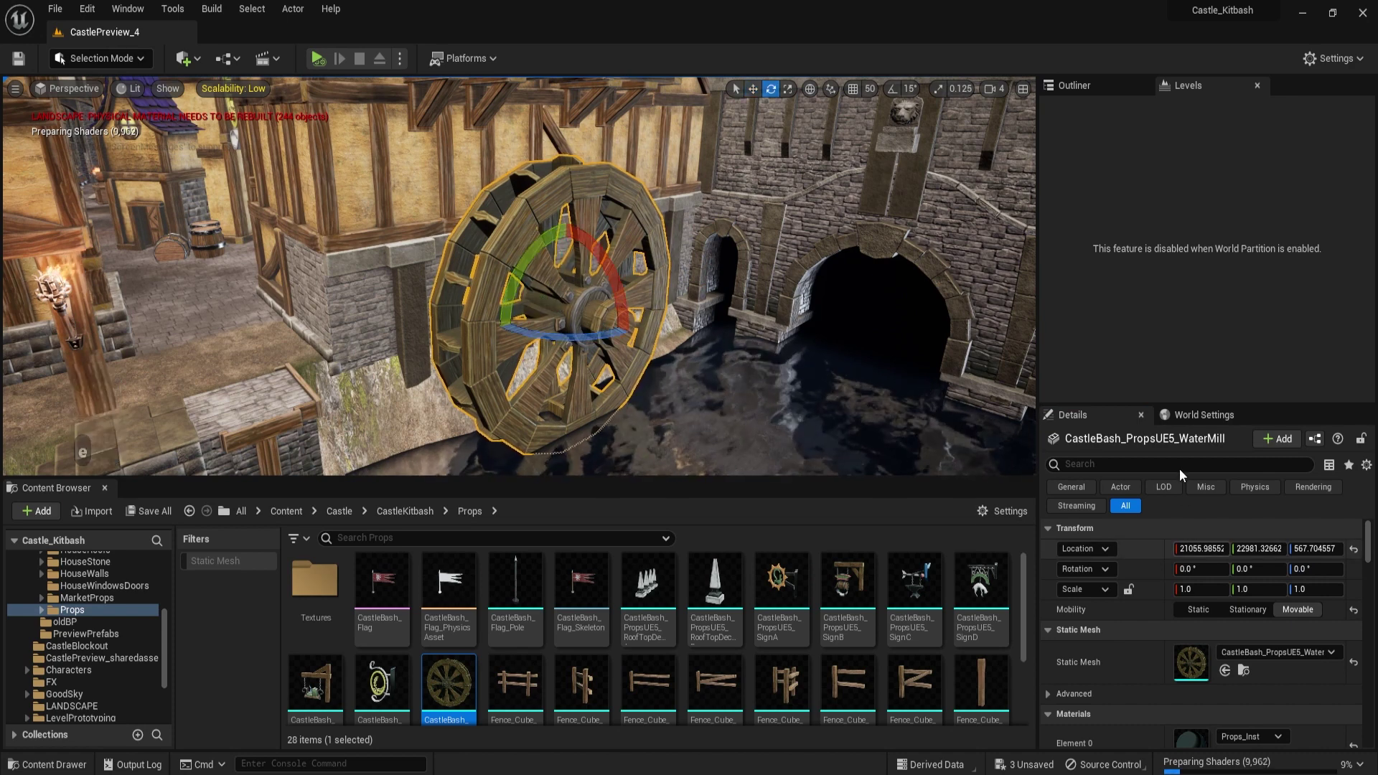
scroll(1157, 609, "up", 4)
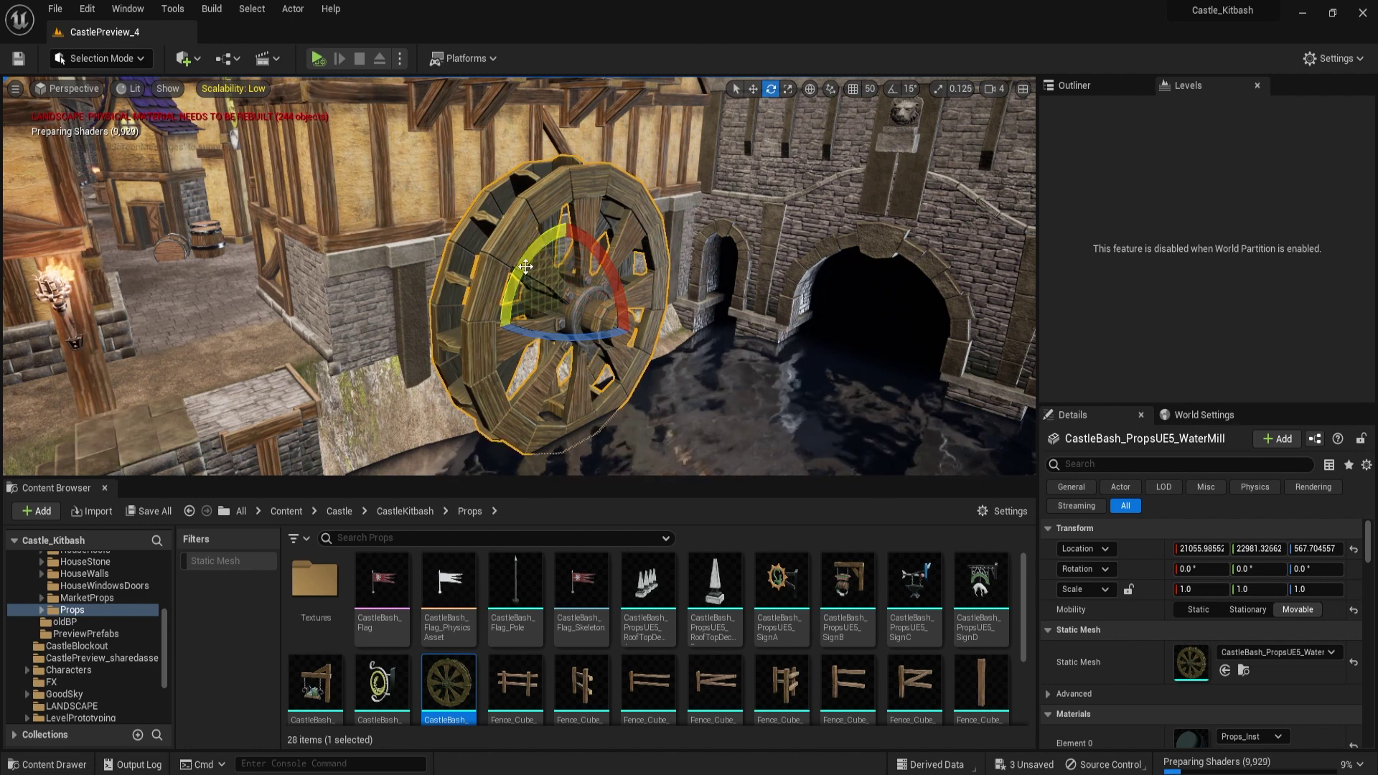
left_click_drag(496, 331, 805, 381)
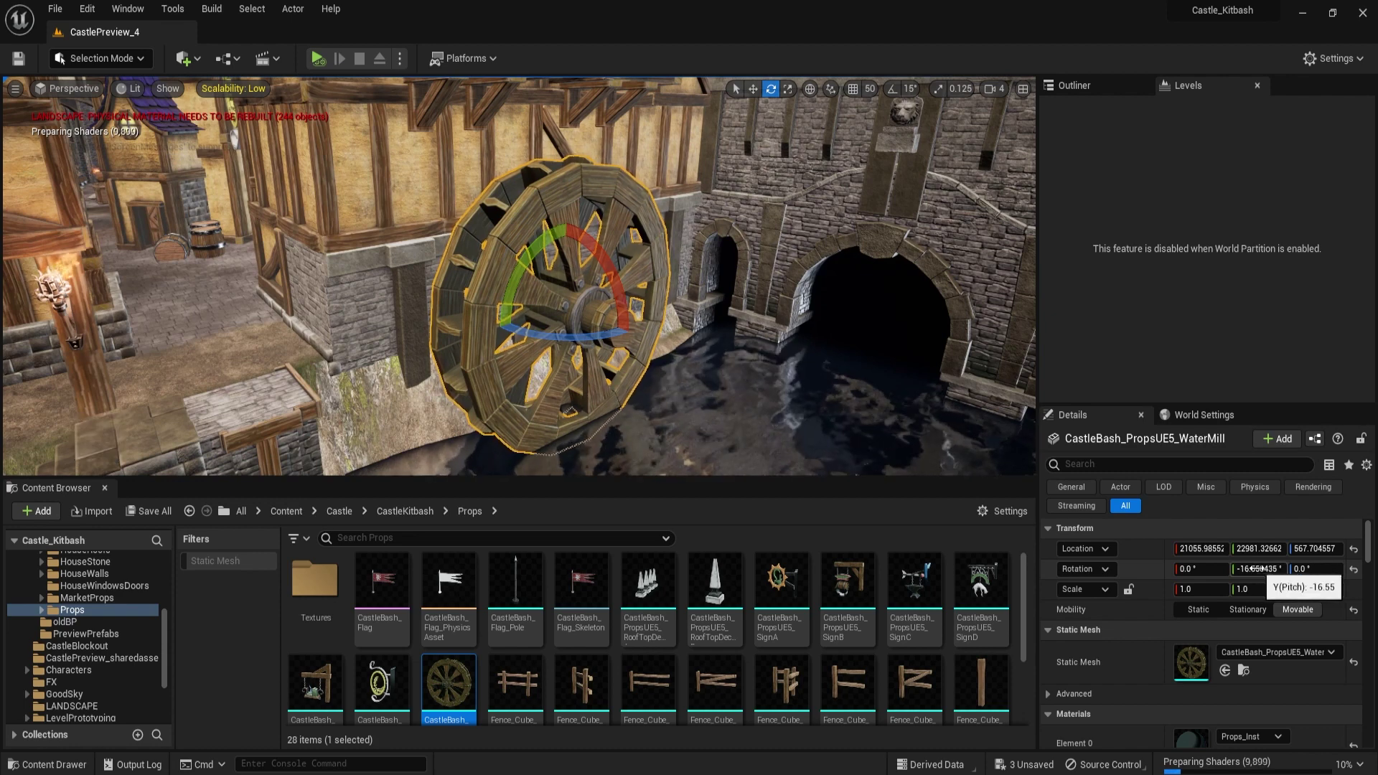
key("ctrl+z")
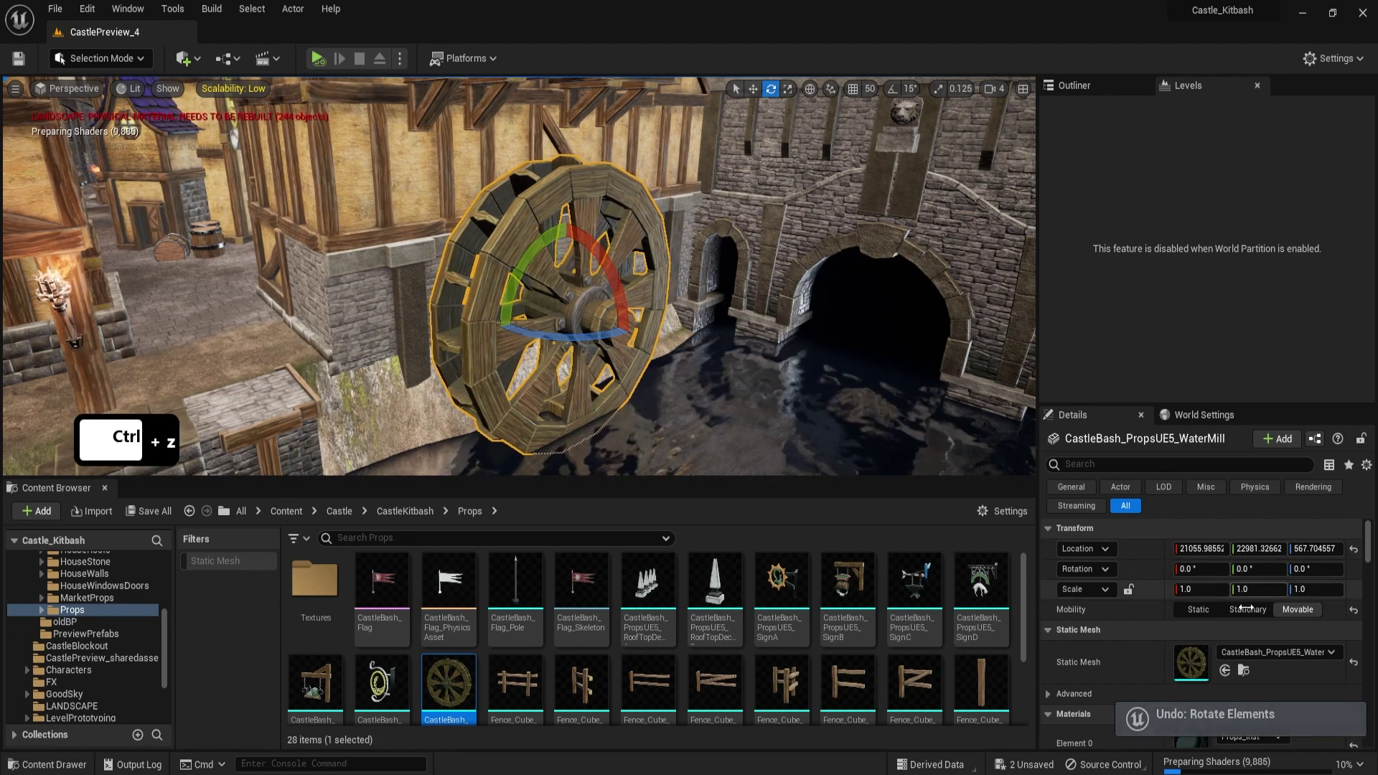
- Expand the wheel's component list in Details and select RotatingMovement
scroll(1157, 492, "up", 3)
left_click(1194, 542)
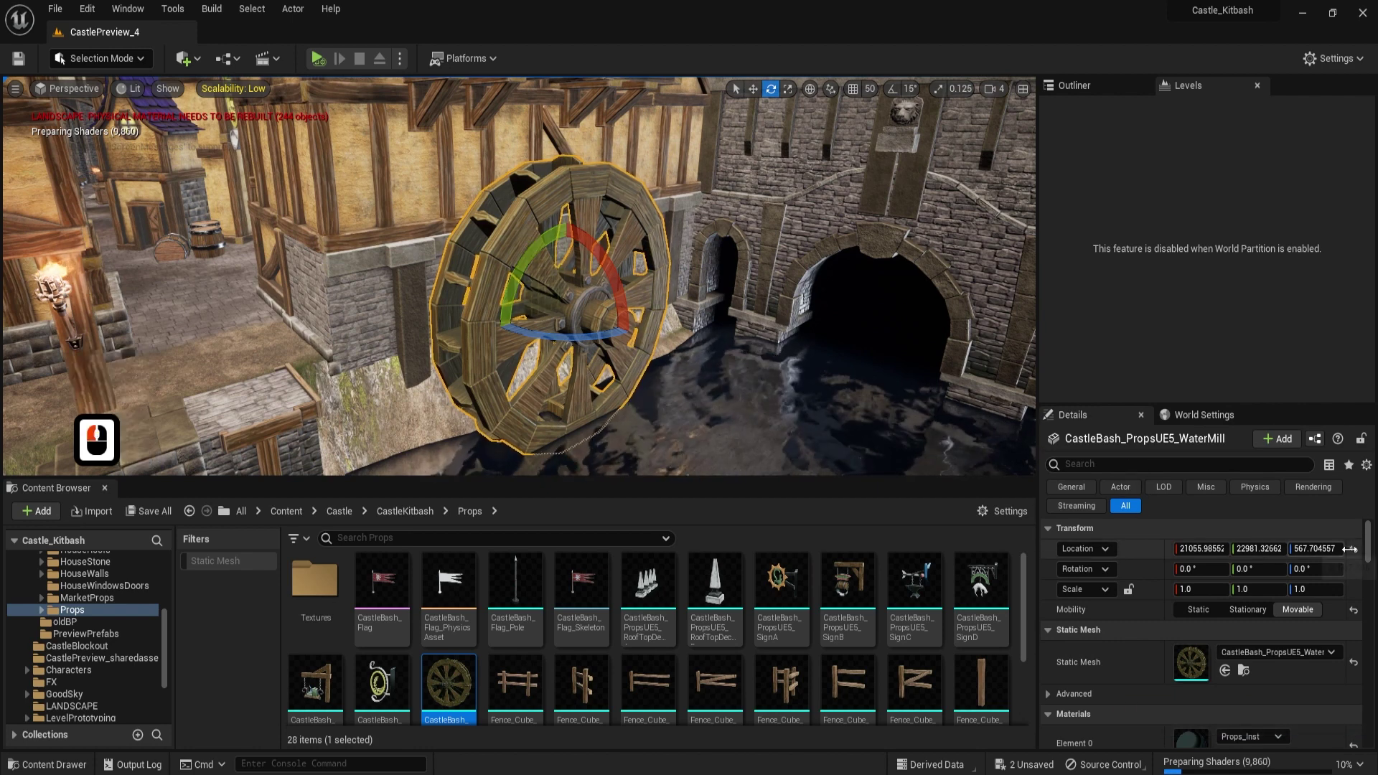
scroll(1360, 516, "up", 1)
scroll(1173, 485, "up", 2)
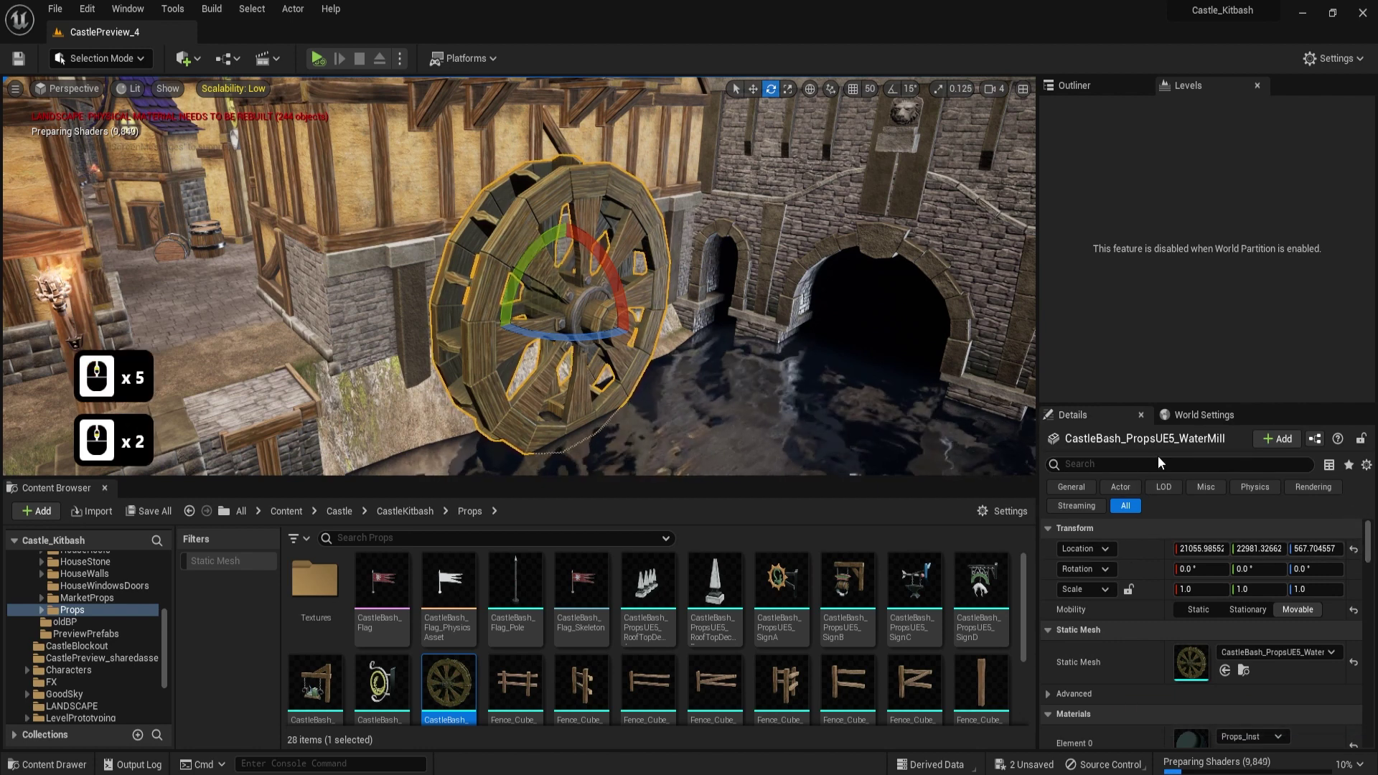
left_click_drag(1156, 453, 1156, 563)
left_click(1117, 511)
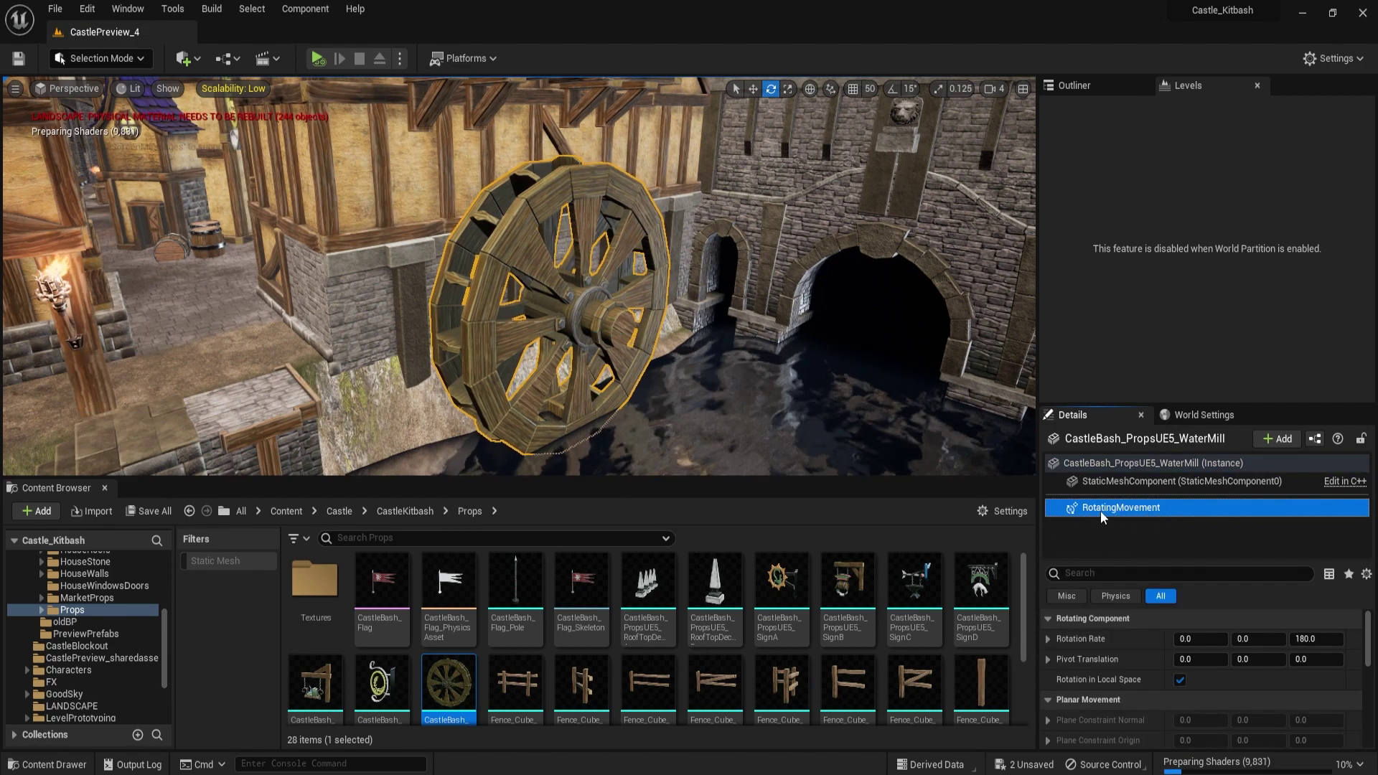
- Change the Rotation Rate to Z 0 and Y 10
left_click(1305, 637)
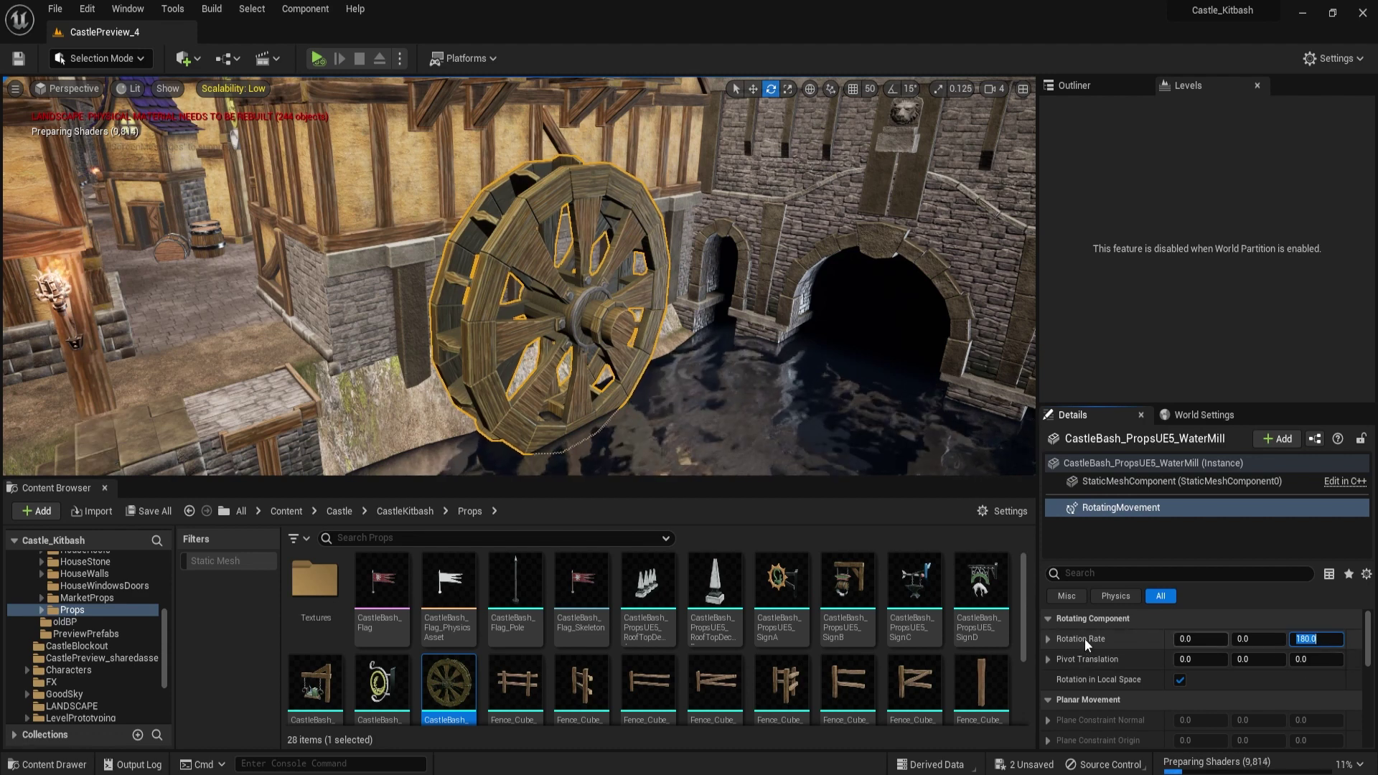
type("0")
key("Return")
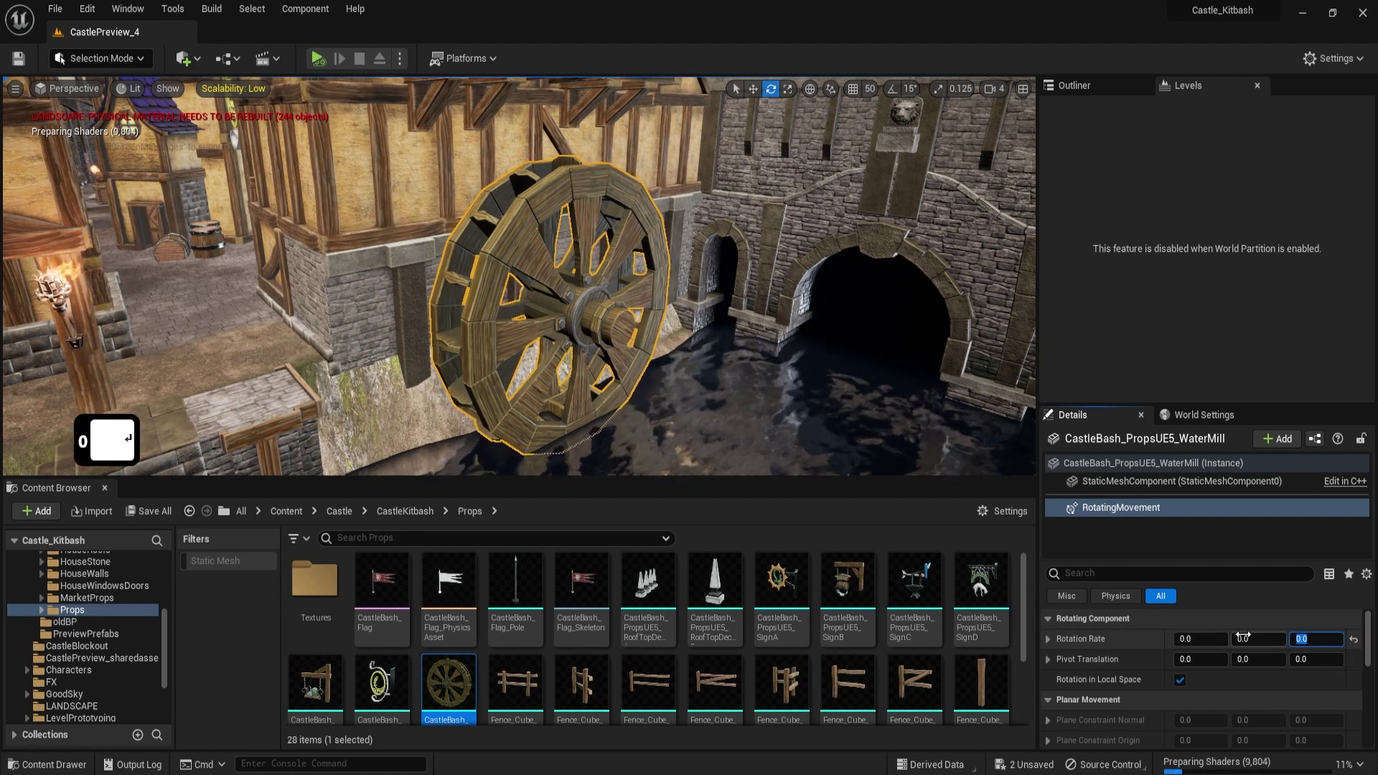
left_click(1247, 638)
type("10")
key("Return")
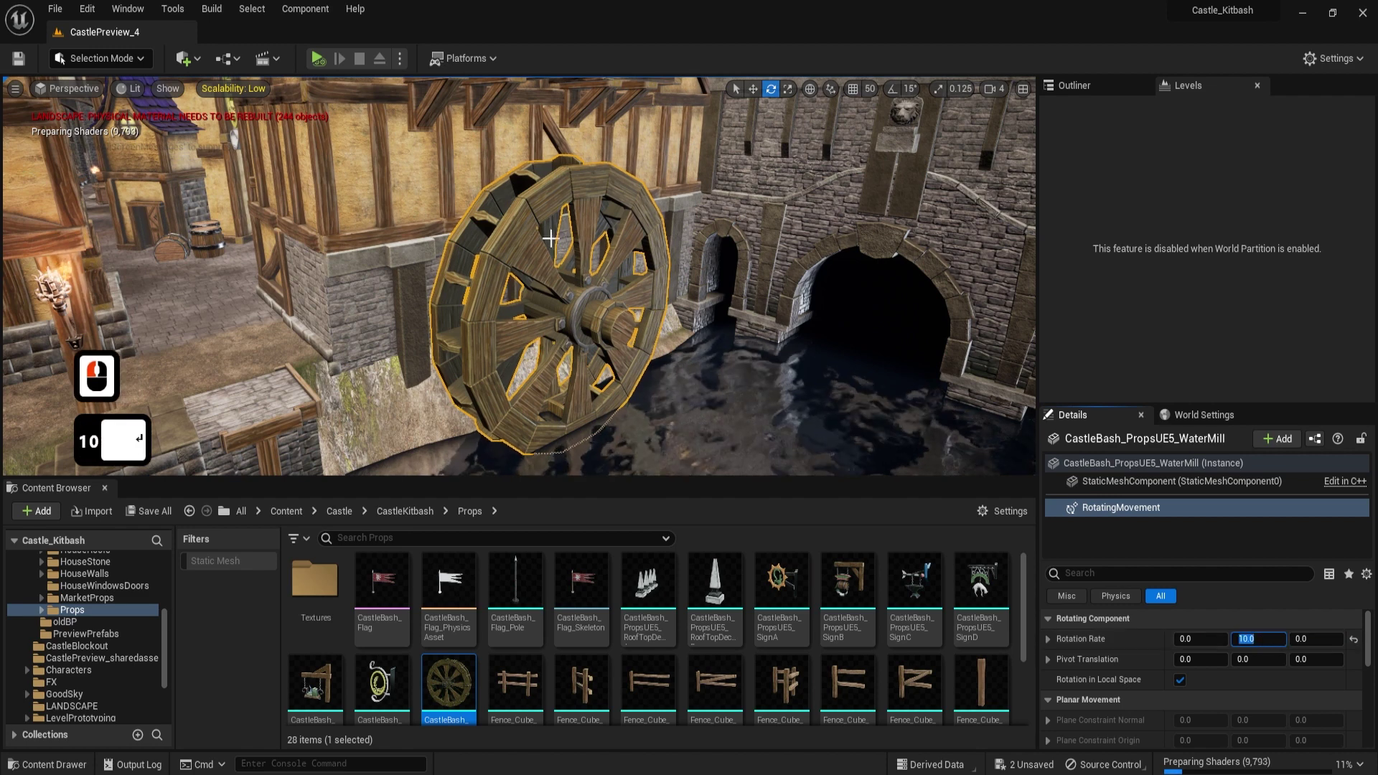
left_click(318, 58)
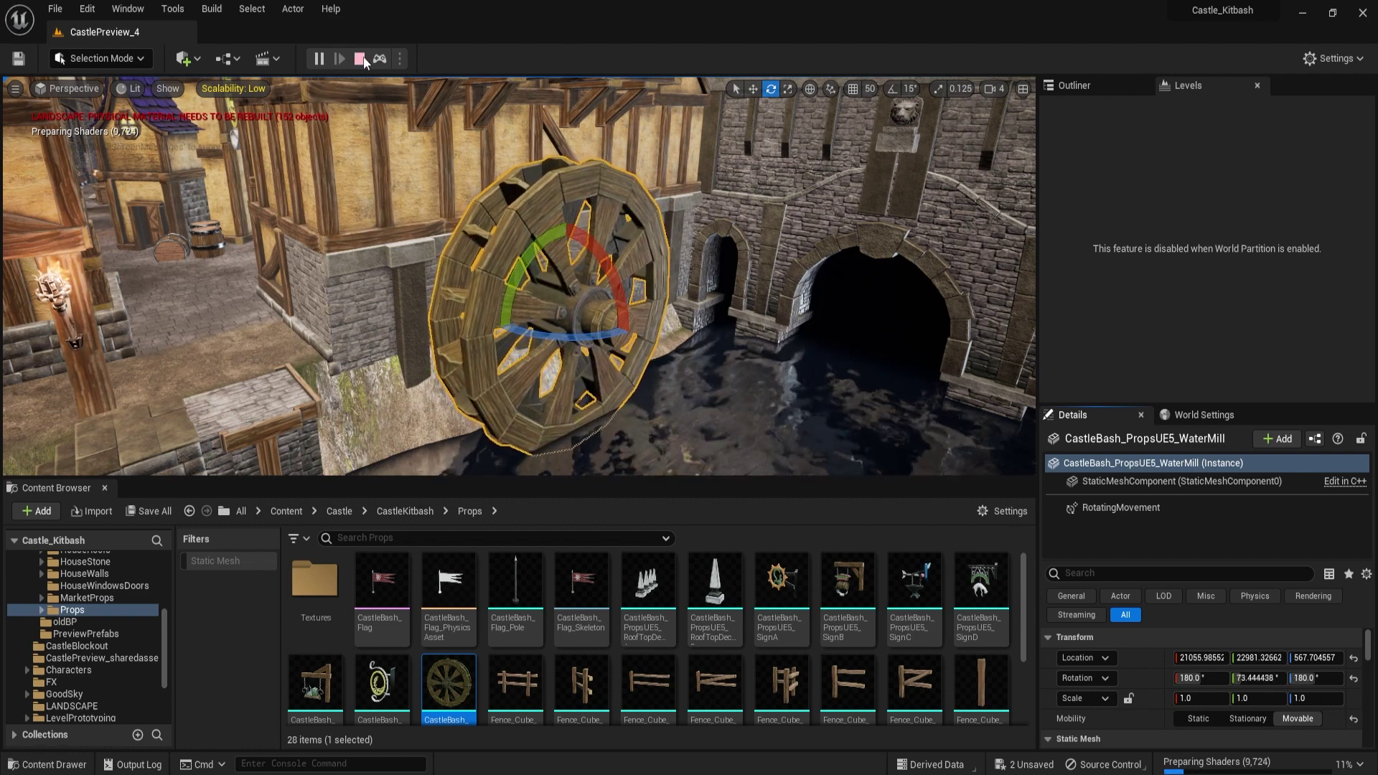
left_click(362, 58)
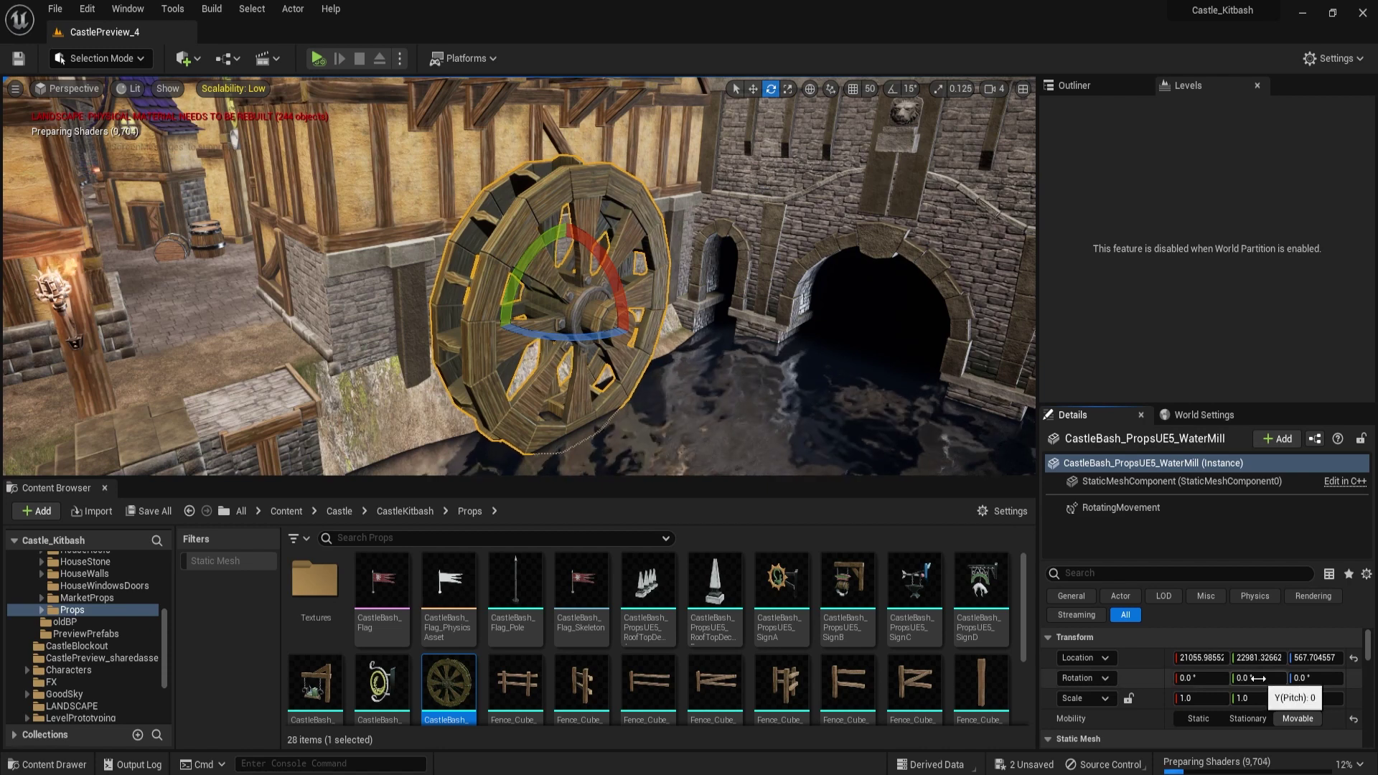
left_click(1120, 507)
left_click(1261, 638)
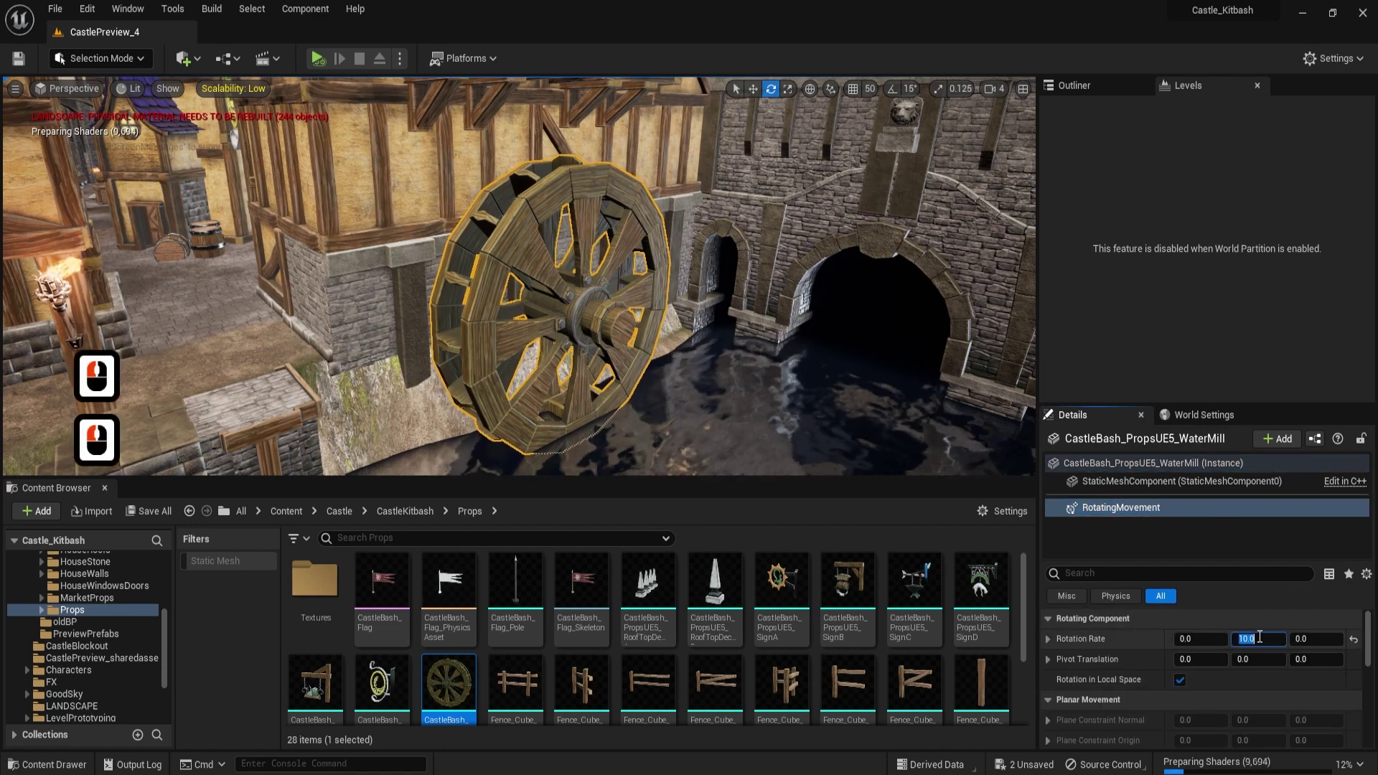
key("Left")
type("-")
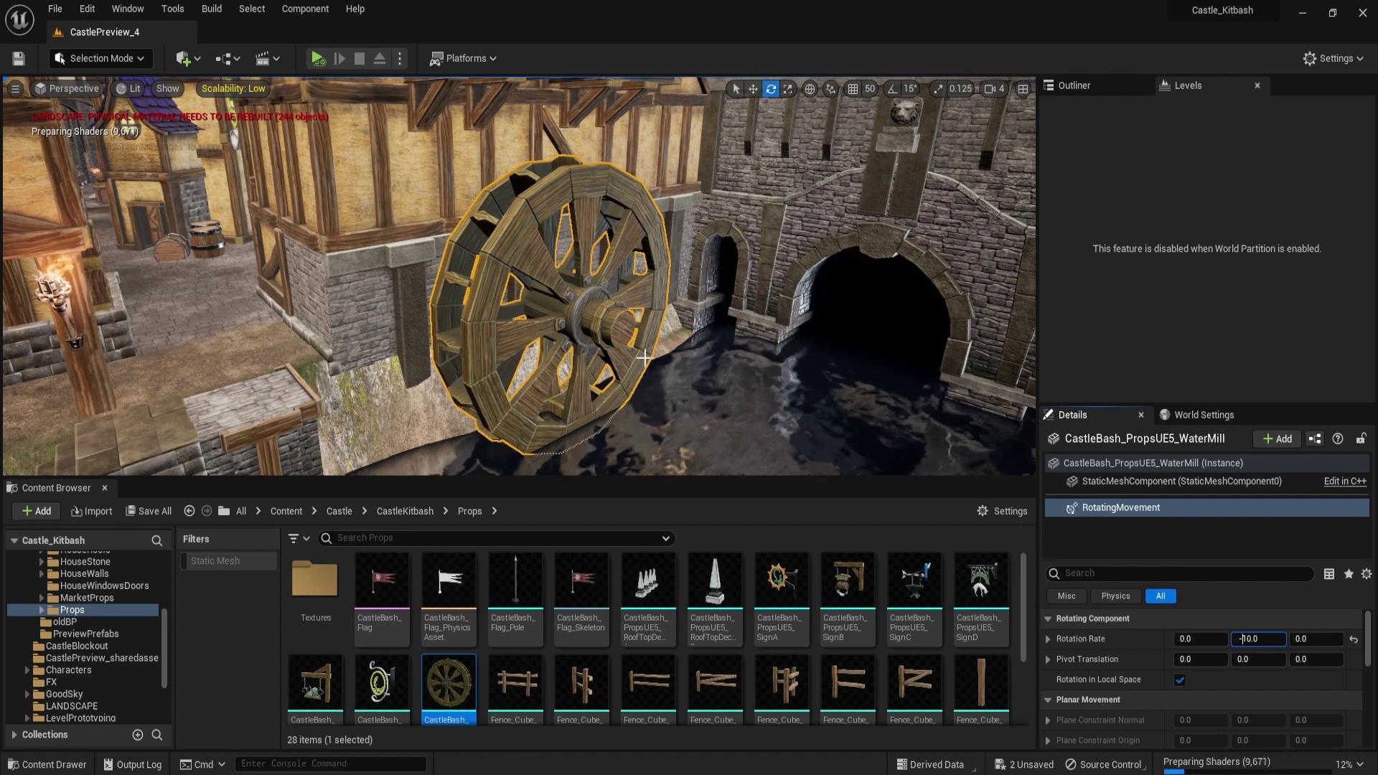
left_click(1246, 638)
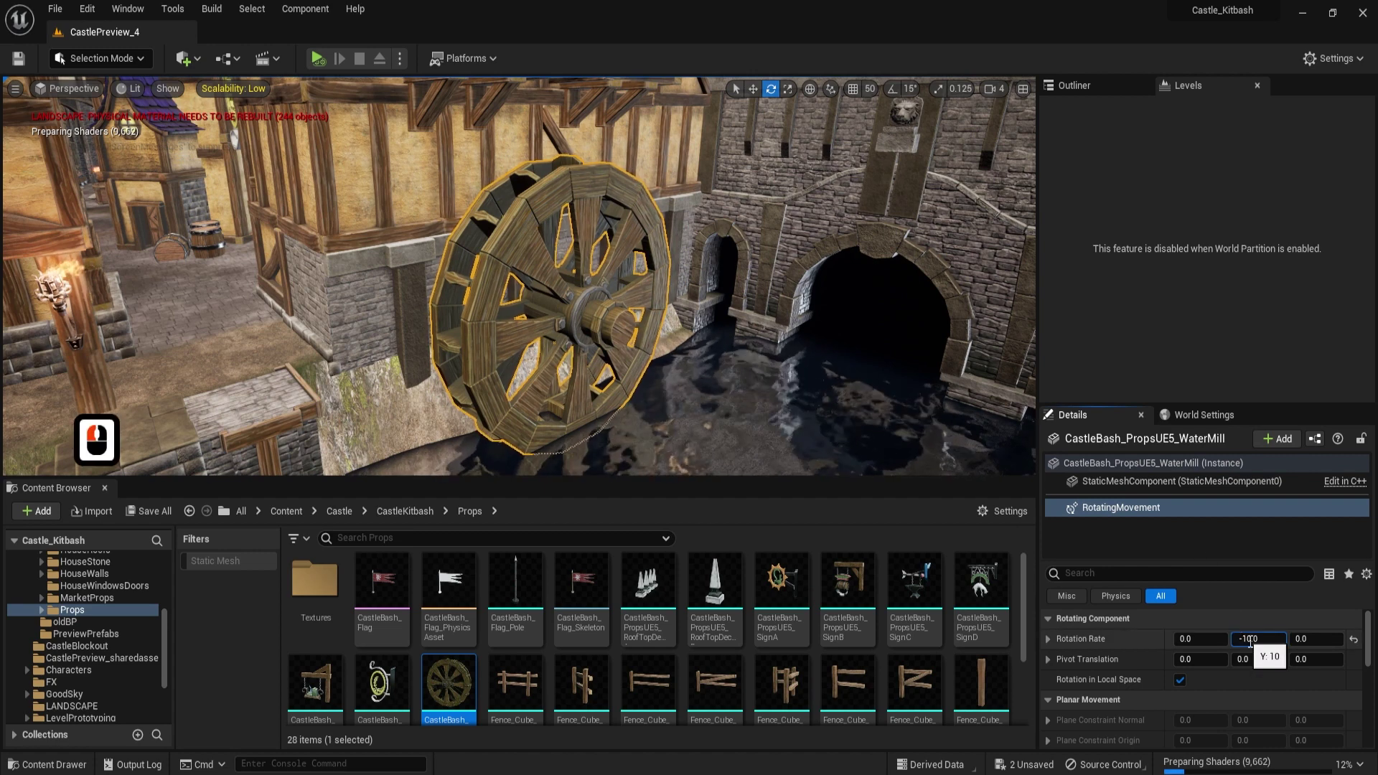
key("BackSpace")
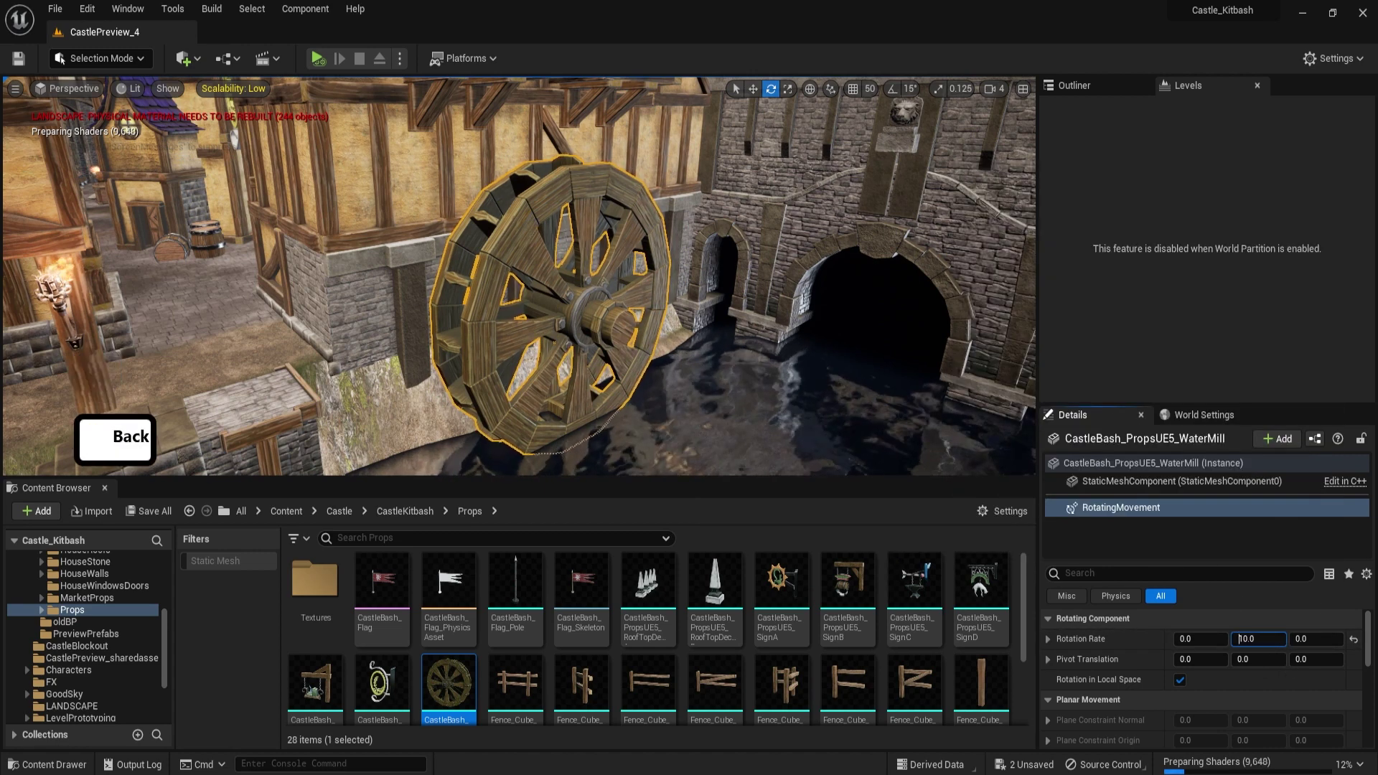
left_click(318, 59)
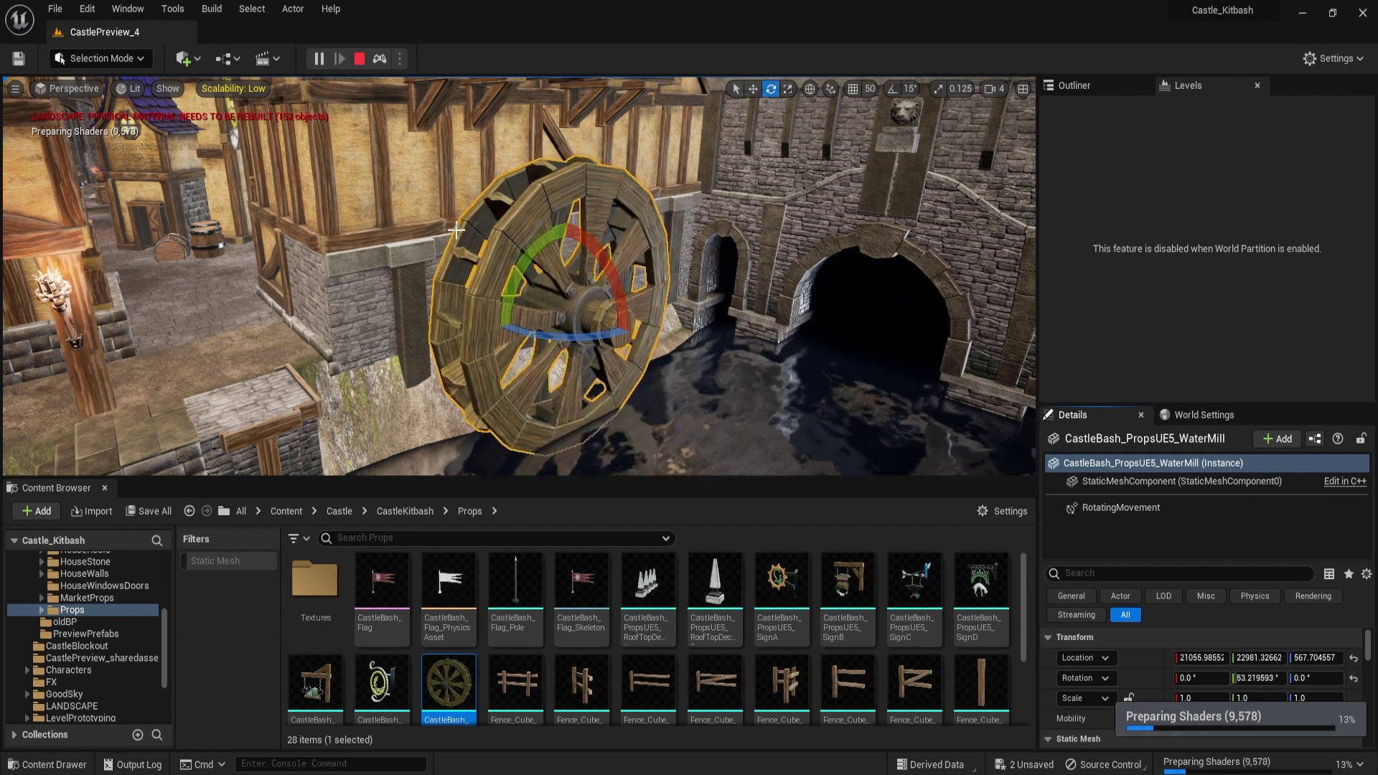
- End the simulation and add Starter Content through Add Feature or Content Pack
left_click(270, 213)
key("Escape")
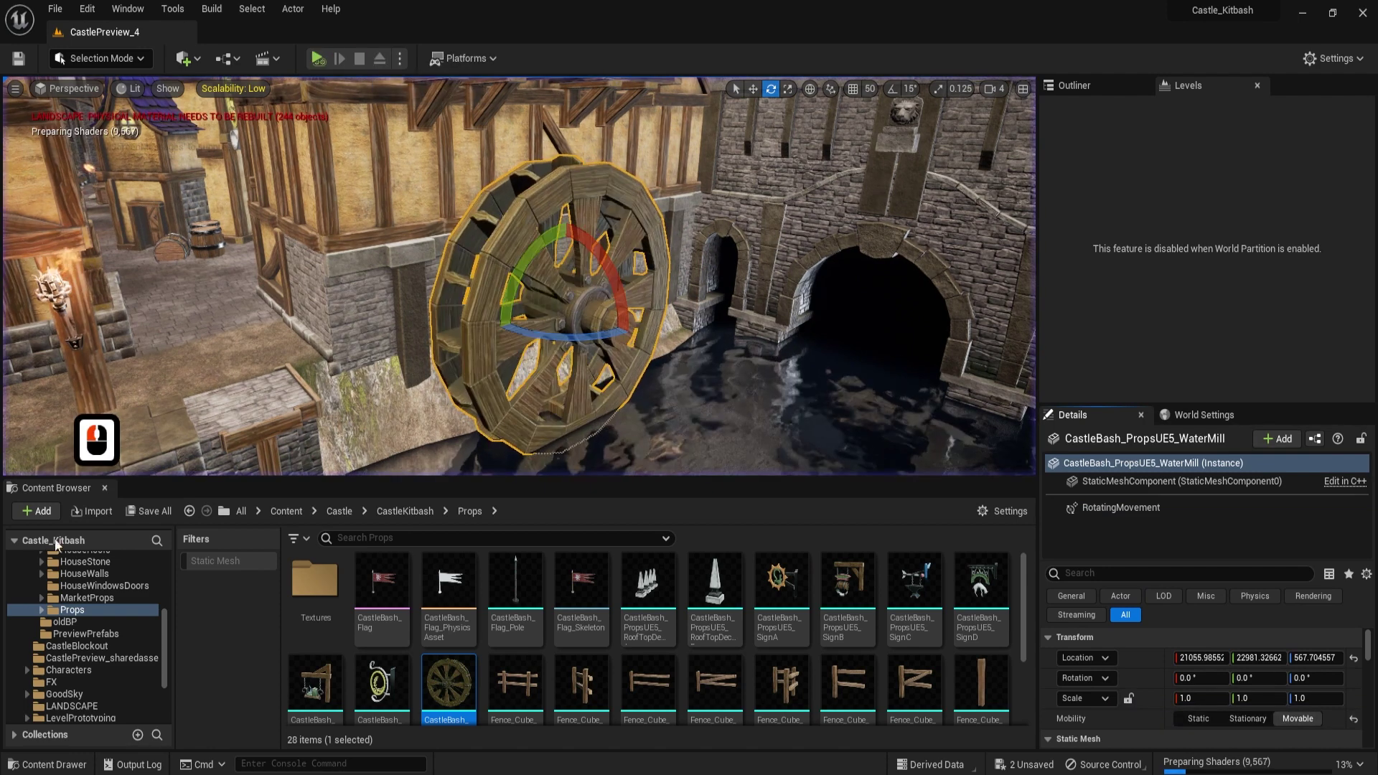
left_click(38, 514)
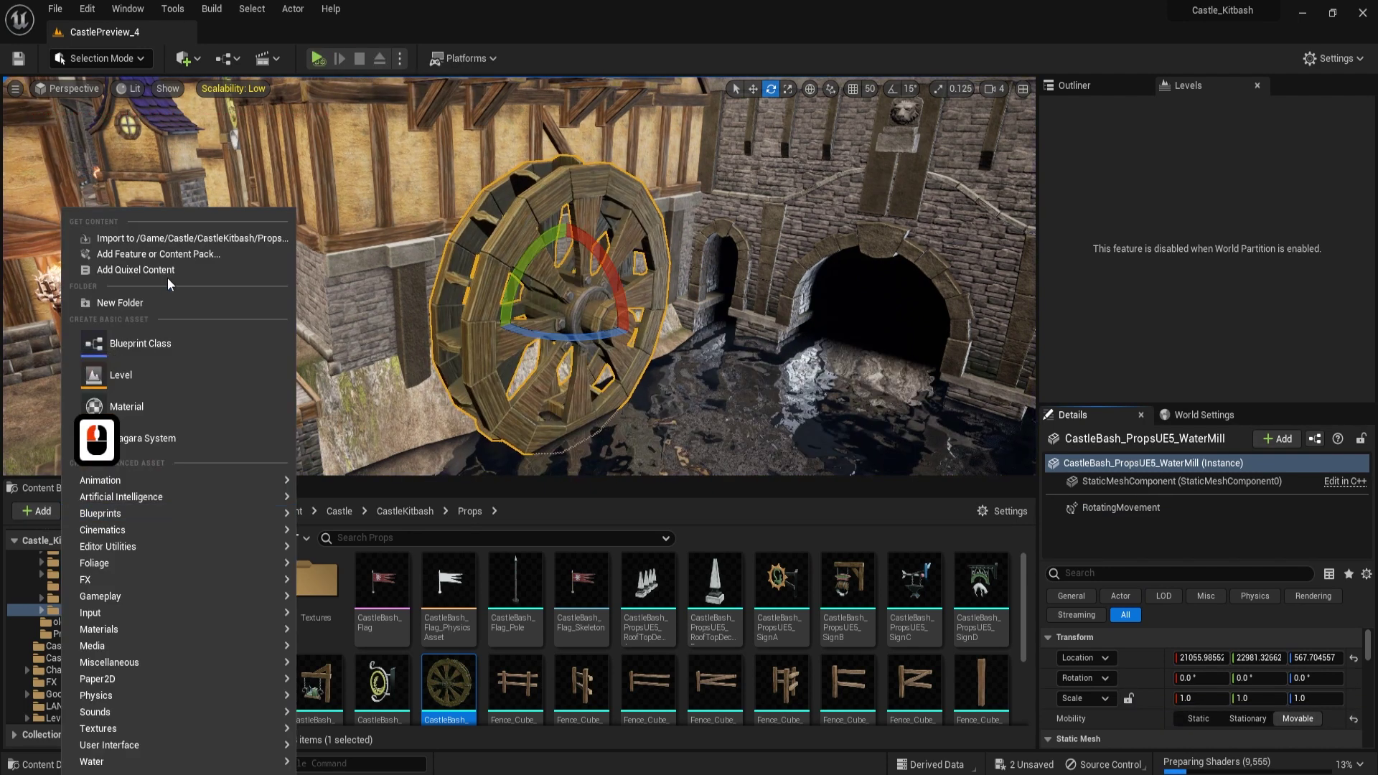
left_click(162, 254)
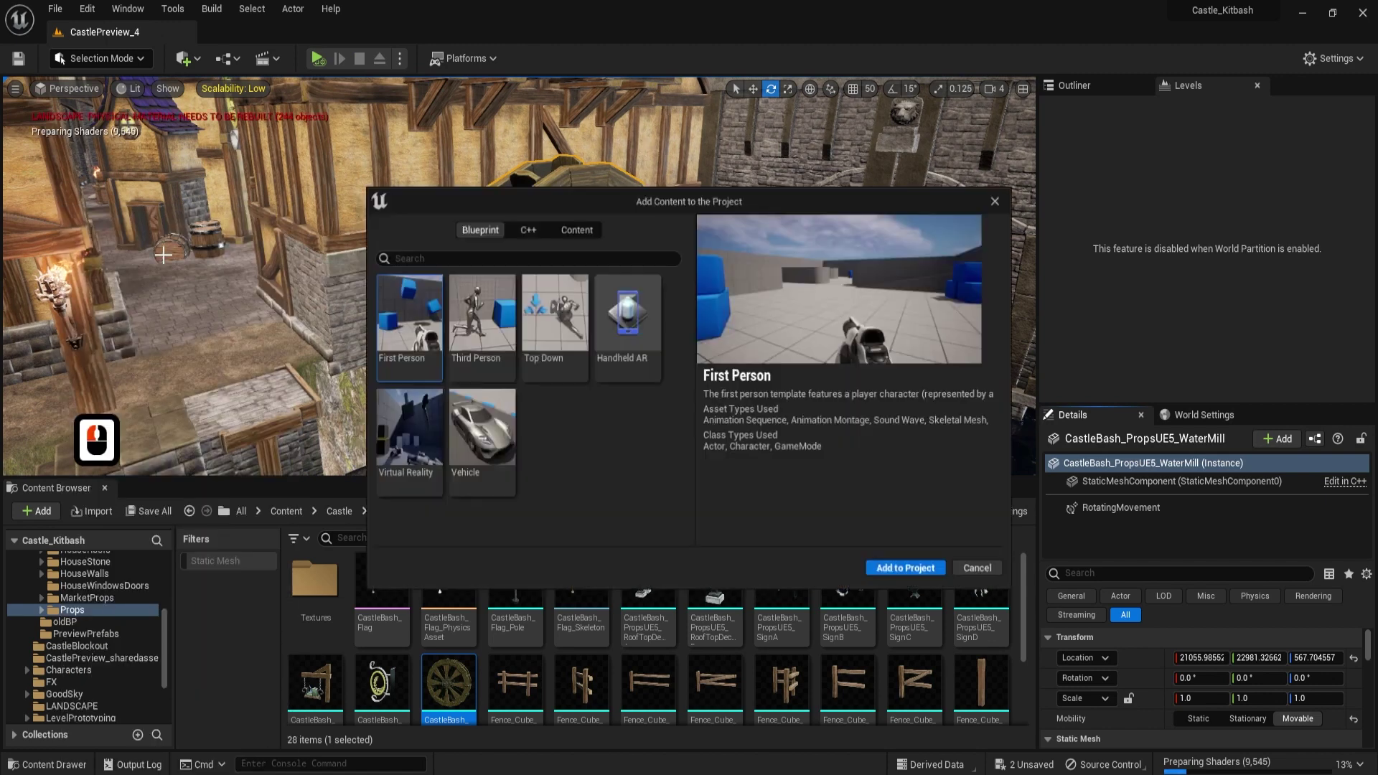
left_click(576, 230)
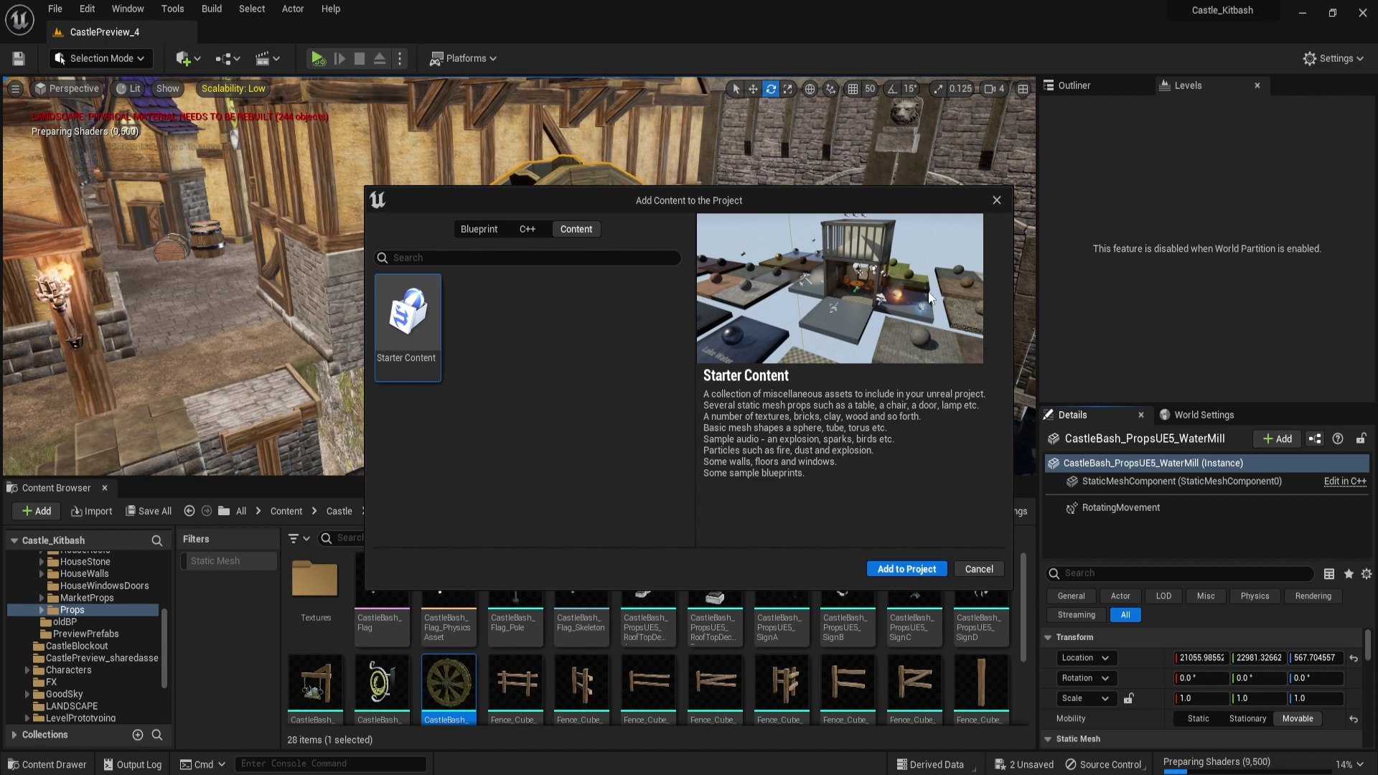
left_click(890, 570)
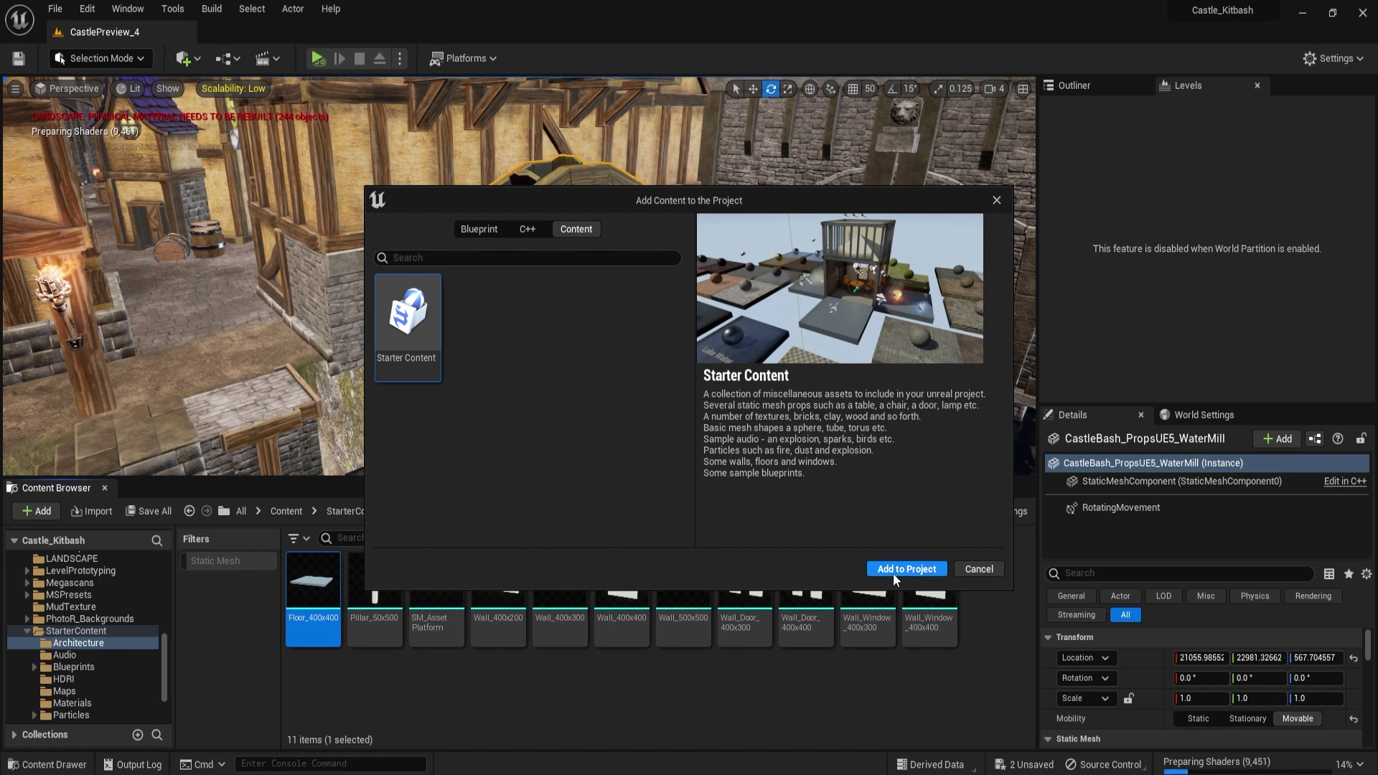
- Open StarterContent > Particles and place P_Steam_Lit on the water beside the wheel
left_click(997, 201)
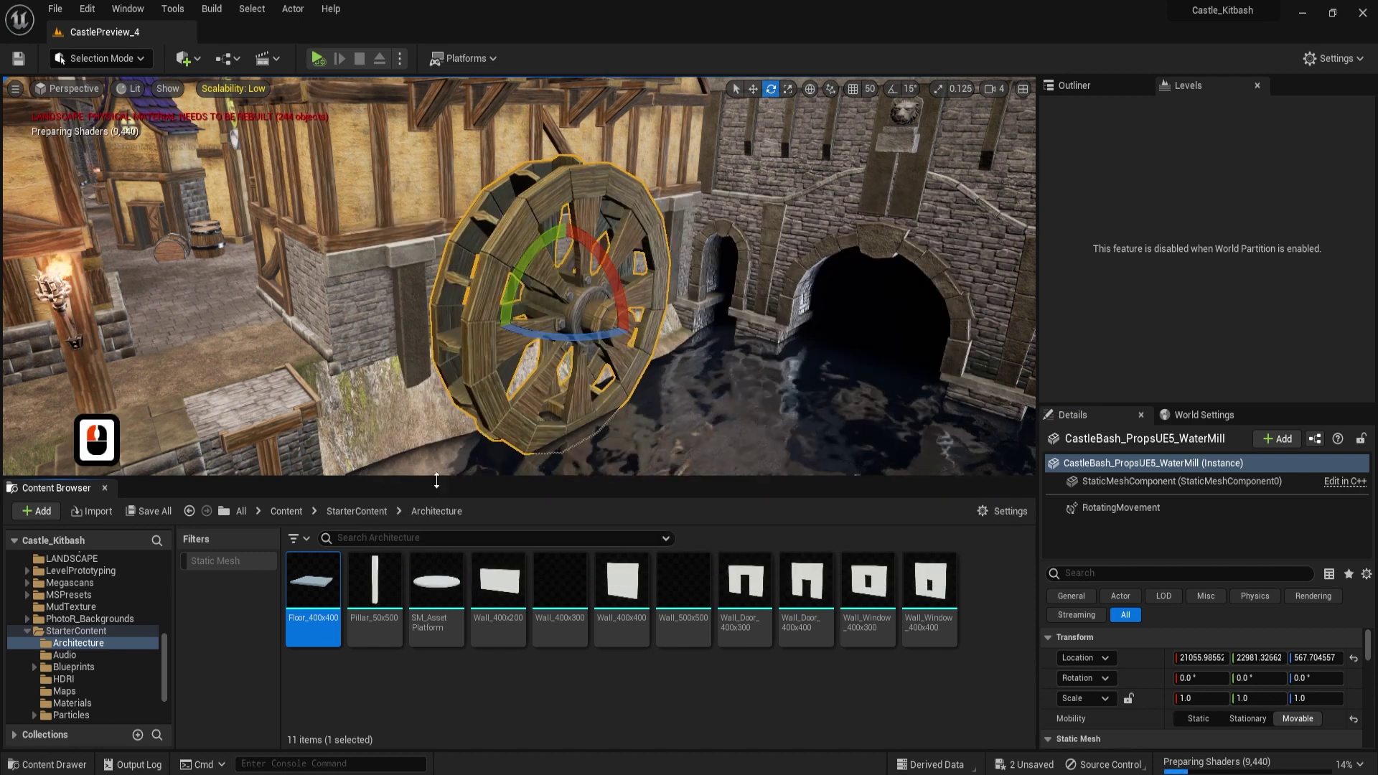
left_click(360, 512)
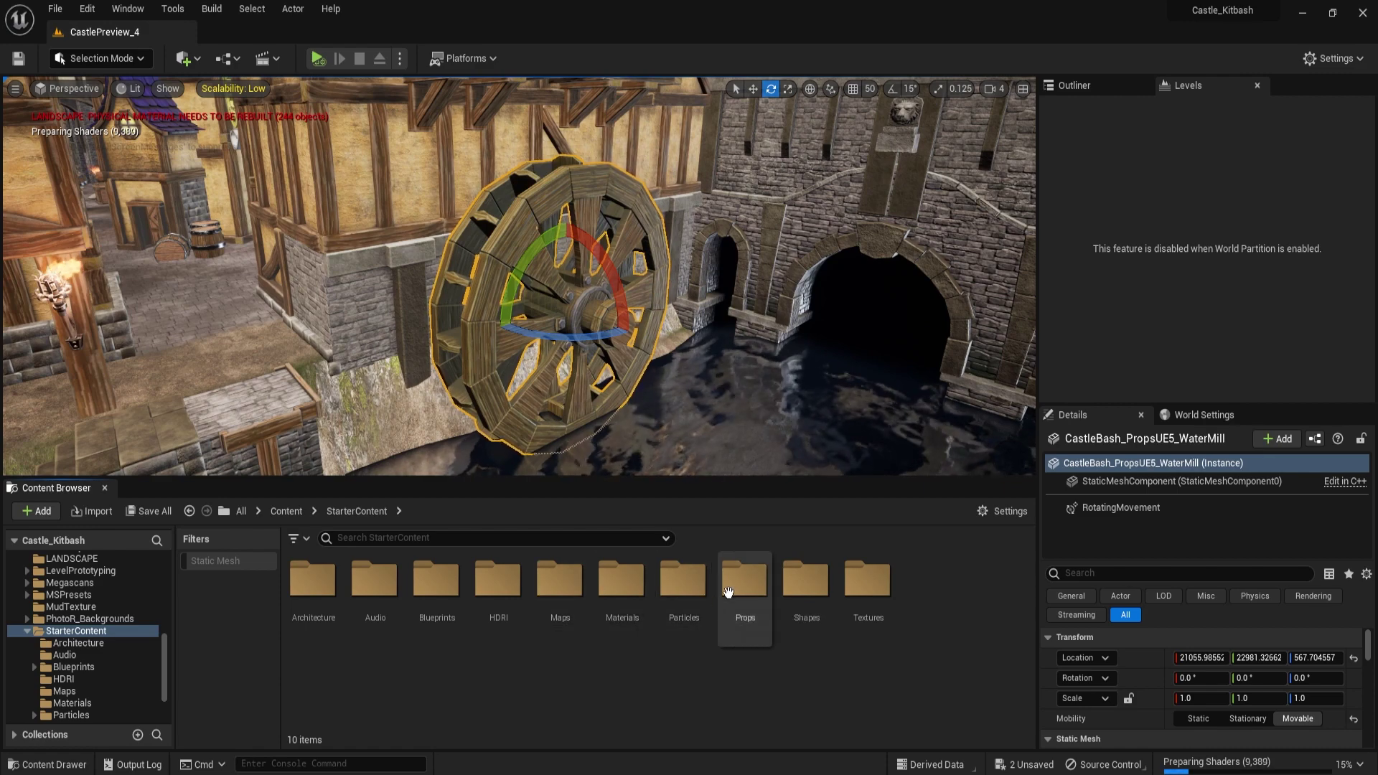
left_click(701, 601)
double_click(702, 602)
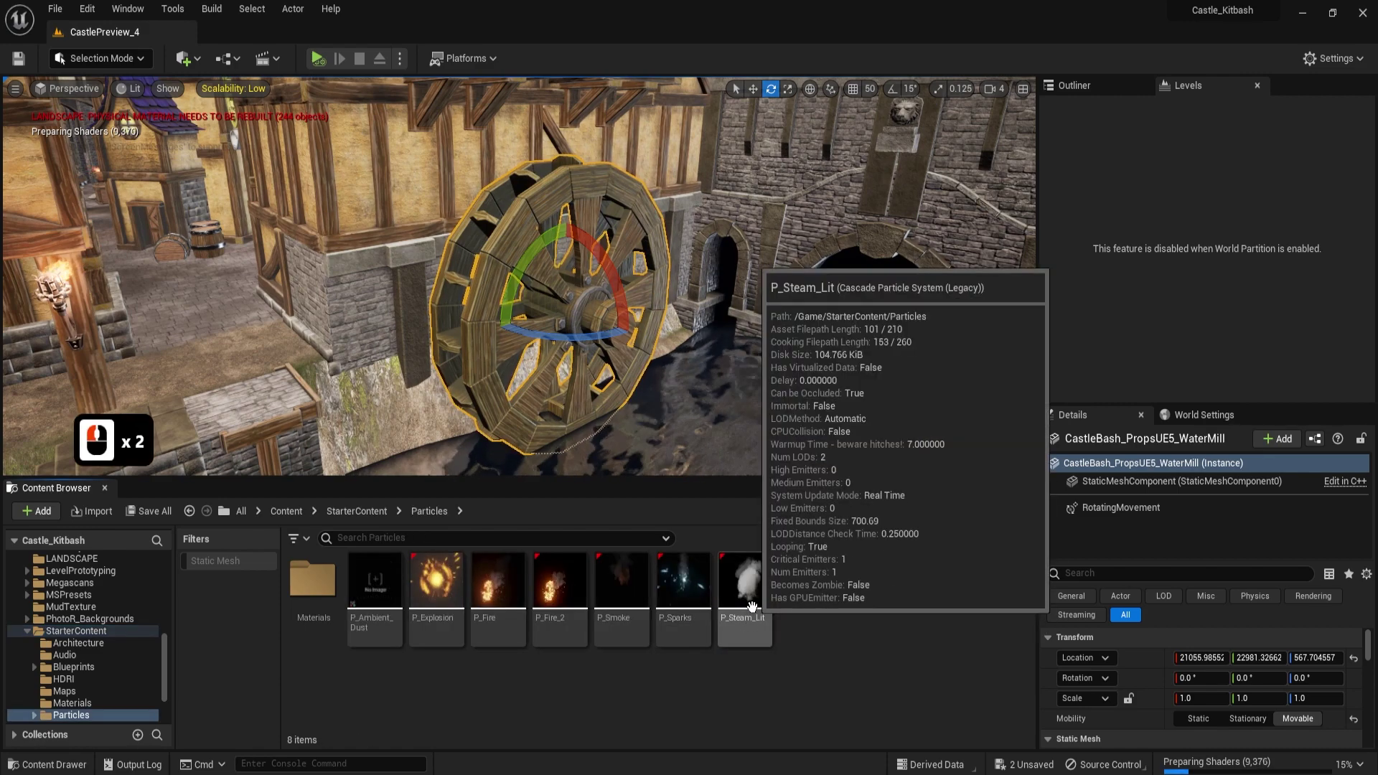
key("w")
key("a")
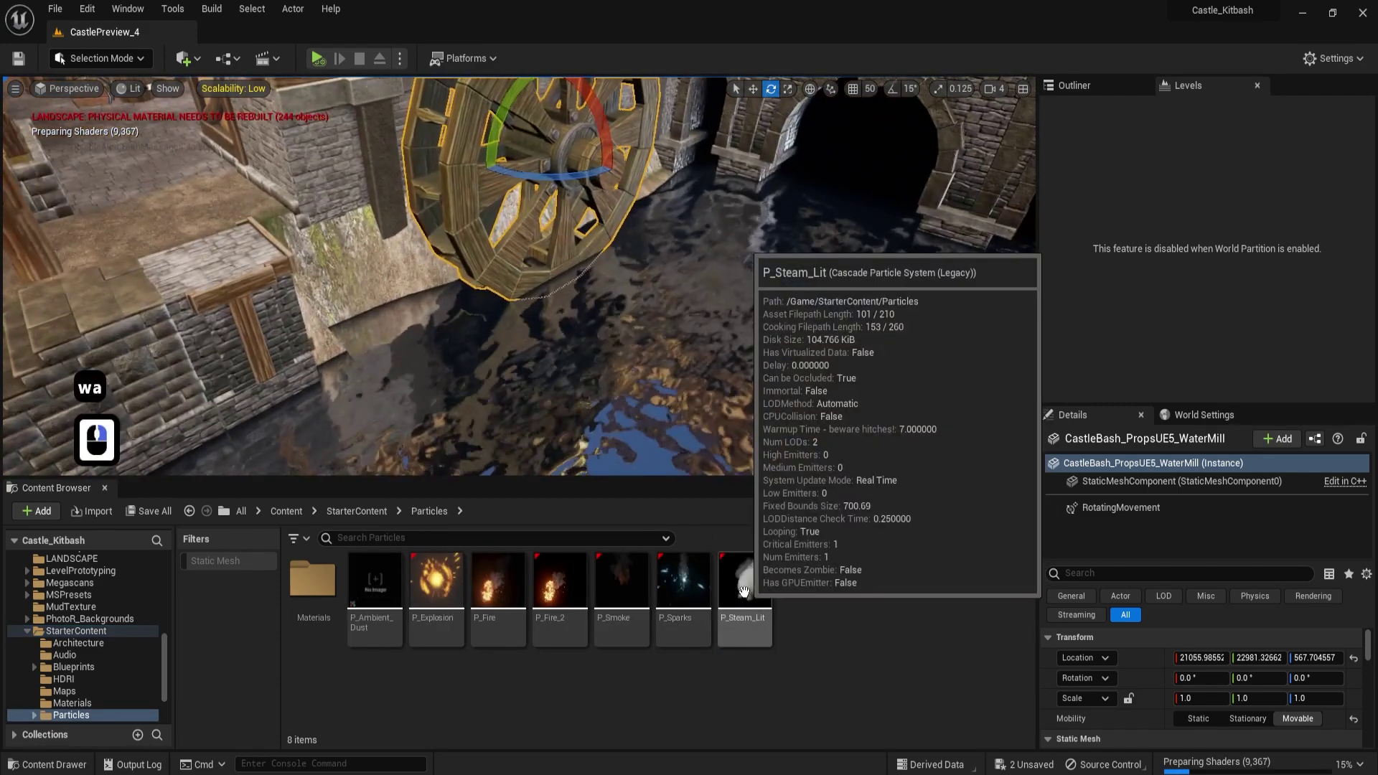
left_click_drag(745, 583, 325, 69)
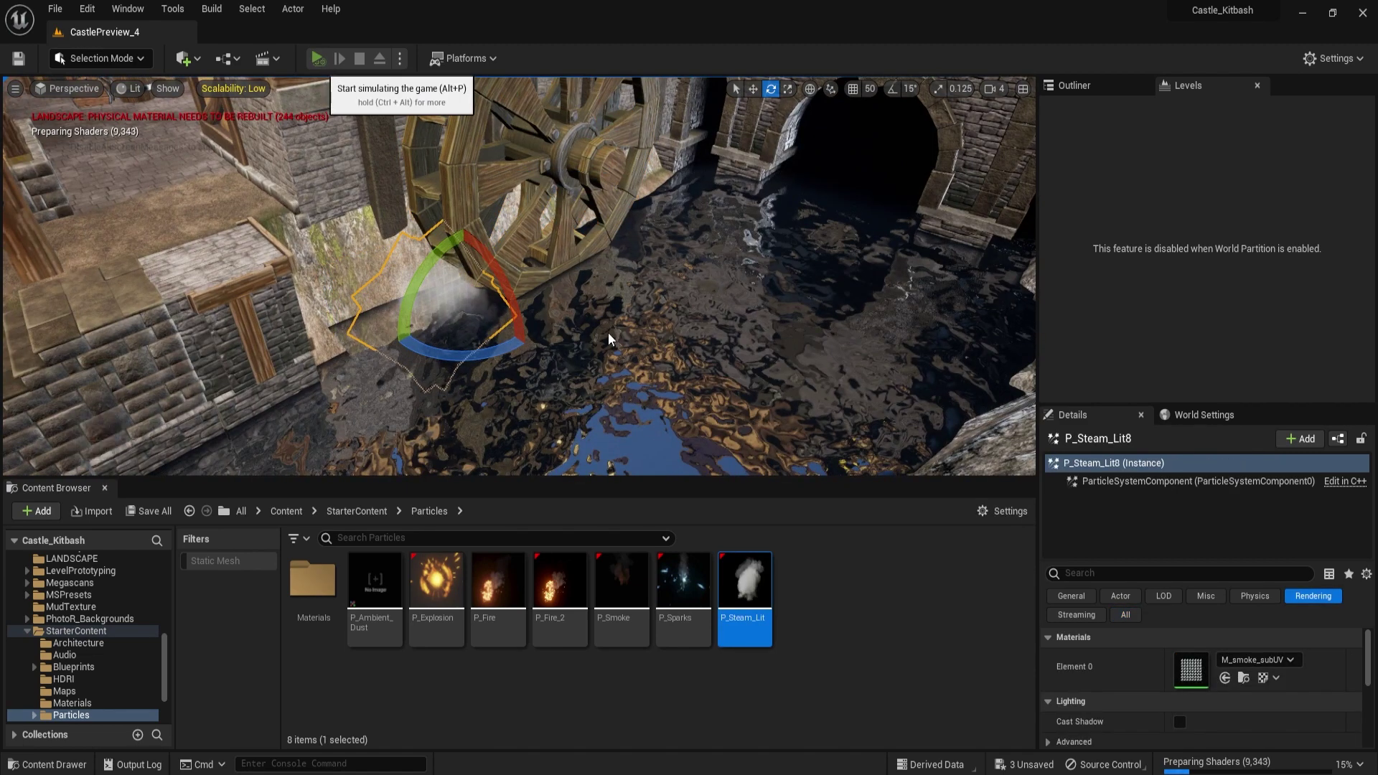
- Simulate with Alt+P and fly back to view the turning wheel and rising steam
key("alt+p")
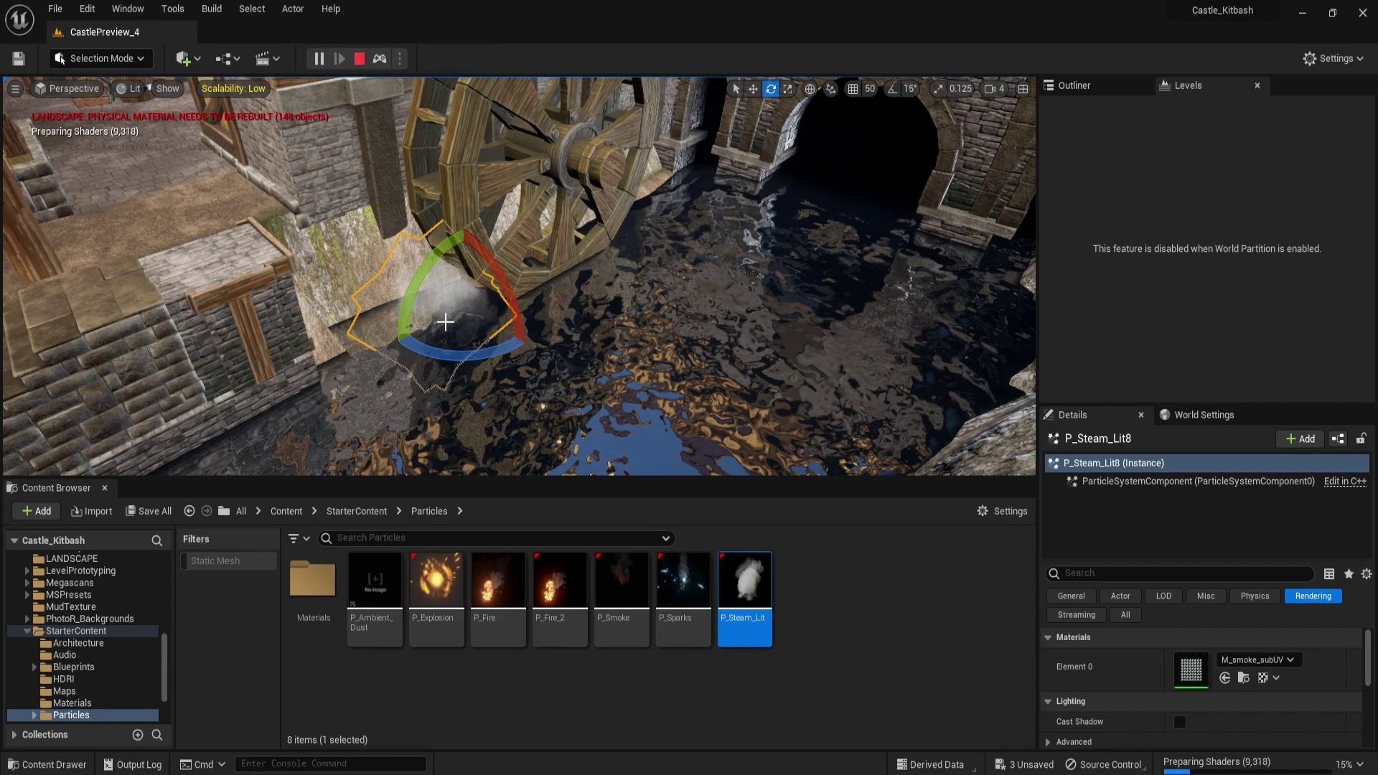
key("g")
key("g")
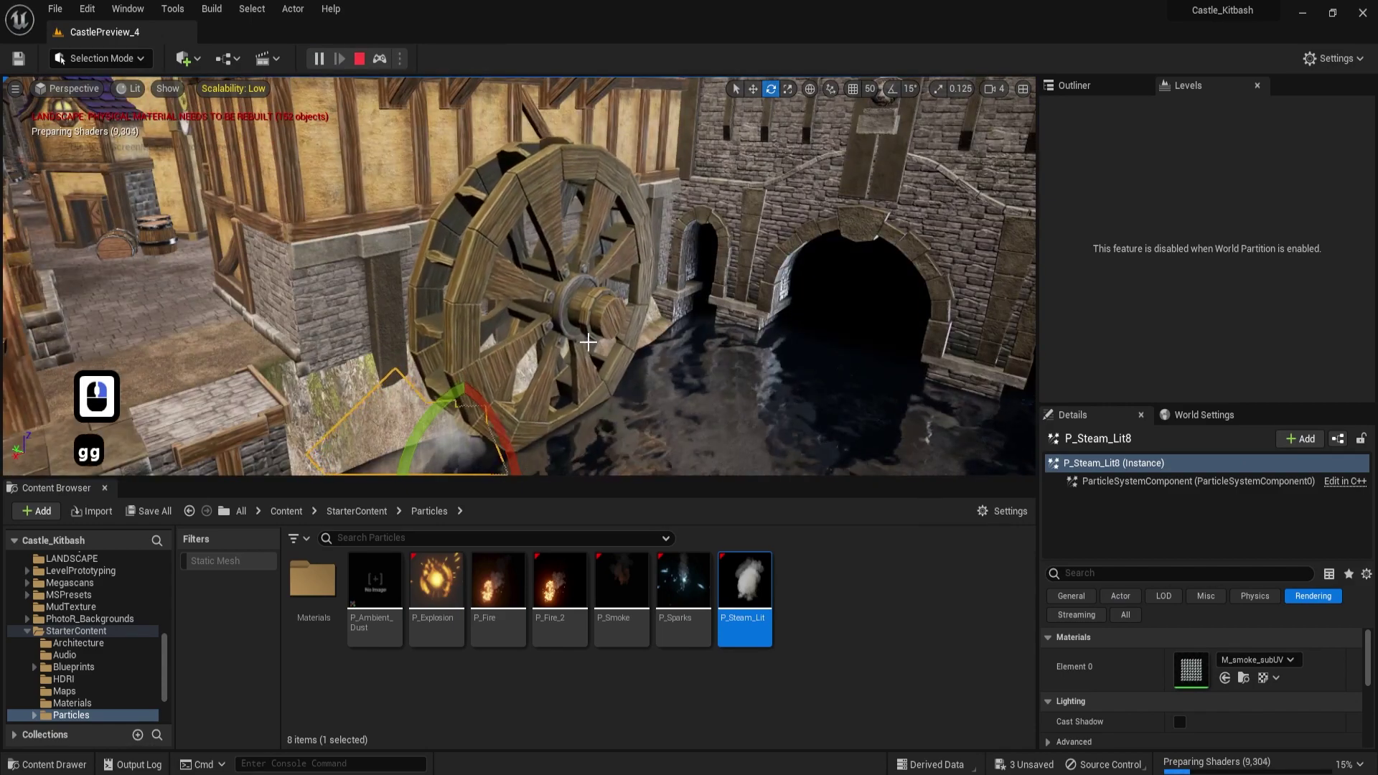
key("s")
key("a")
key("a")
key("s")
key("d")
key("w")
key("s")
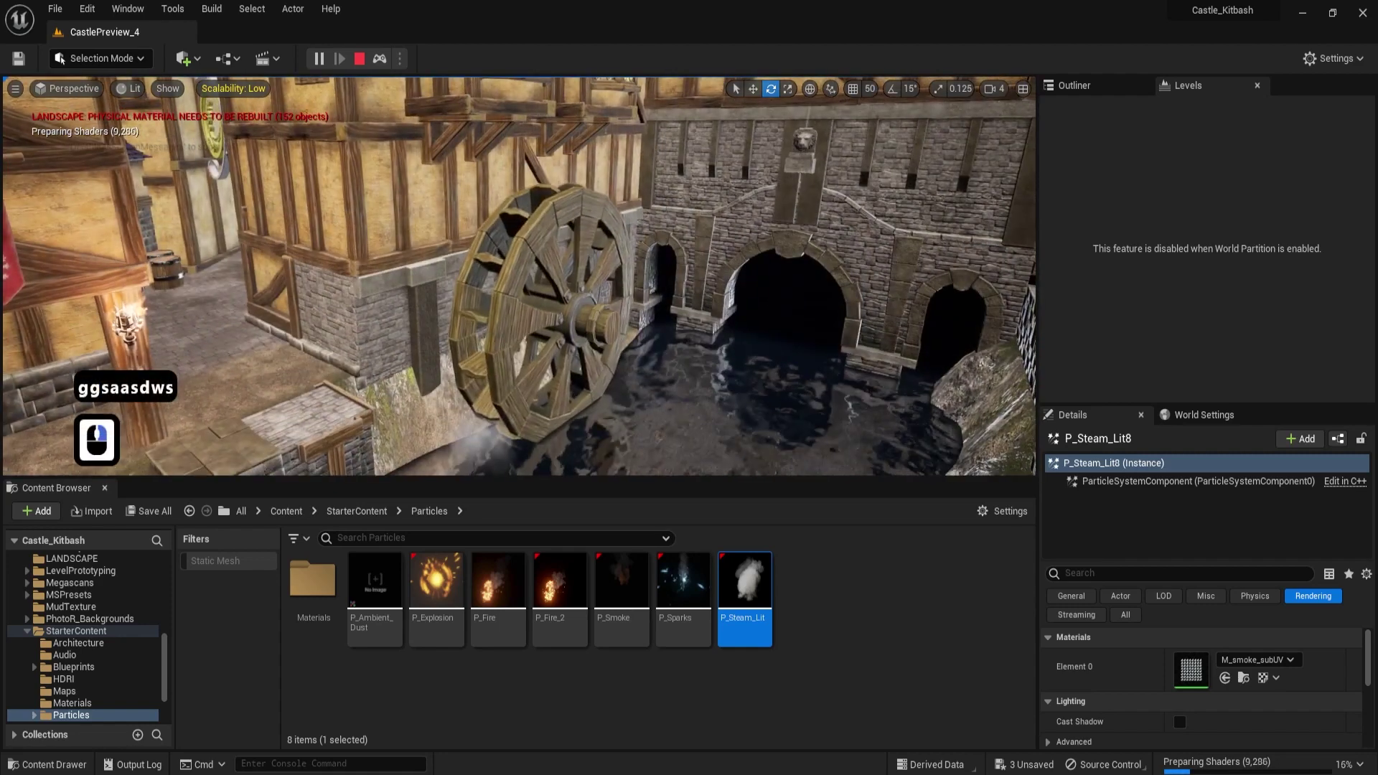
key("d")
key("w")
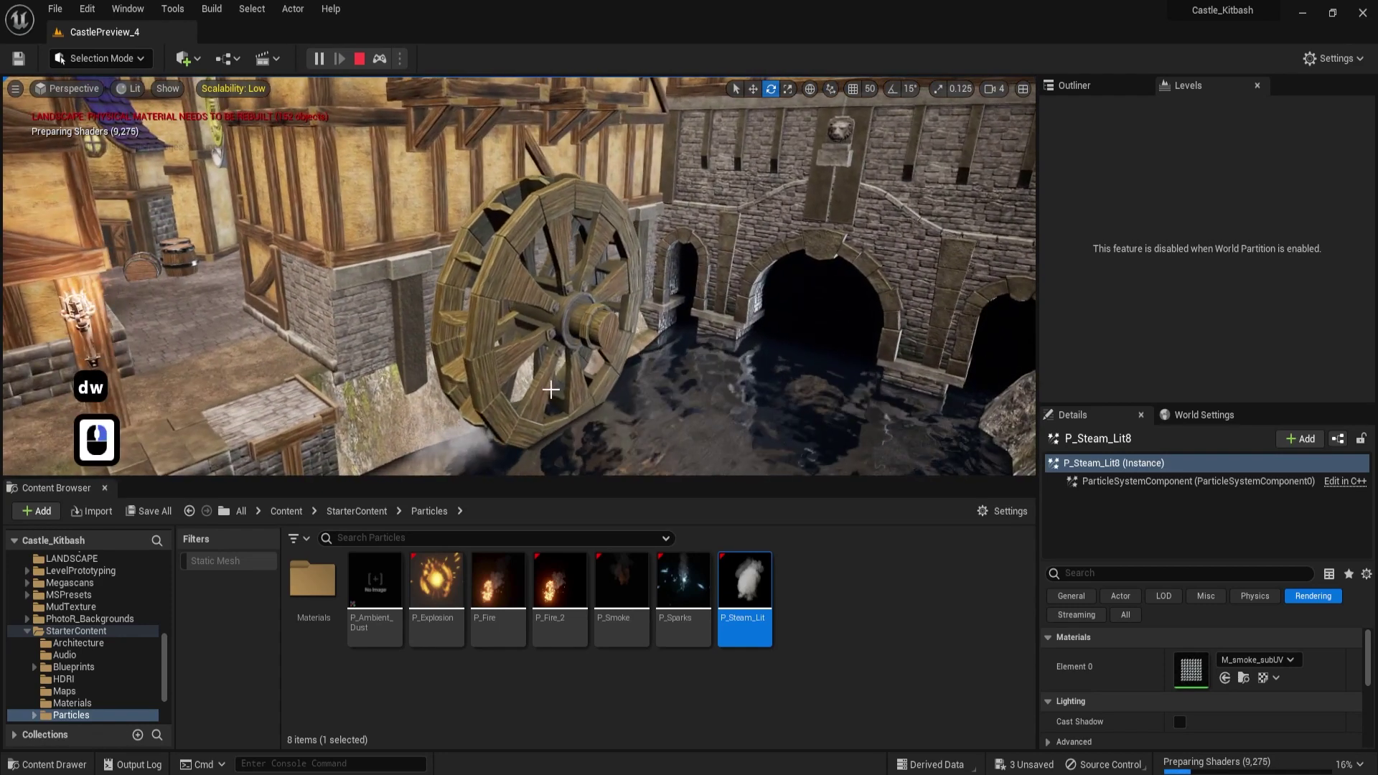